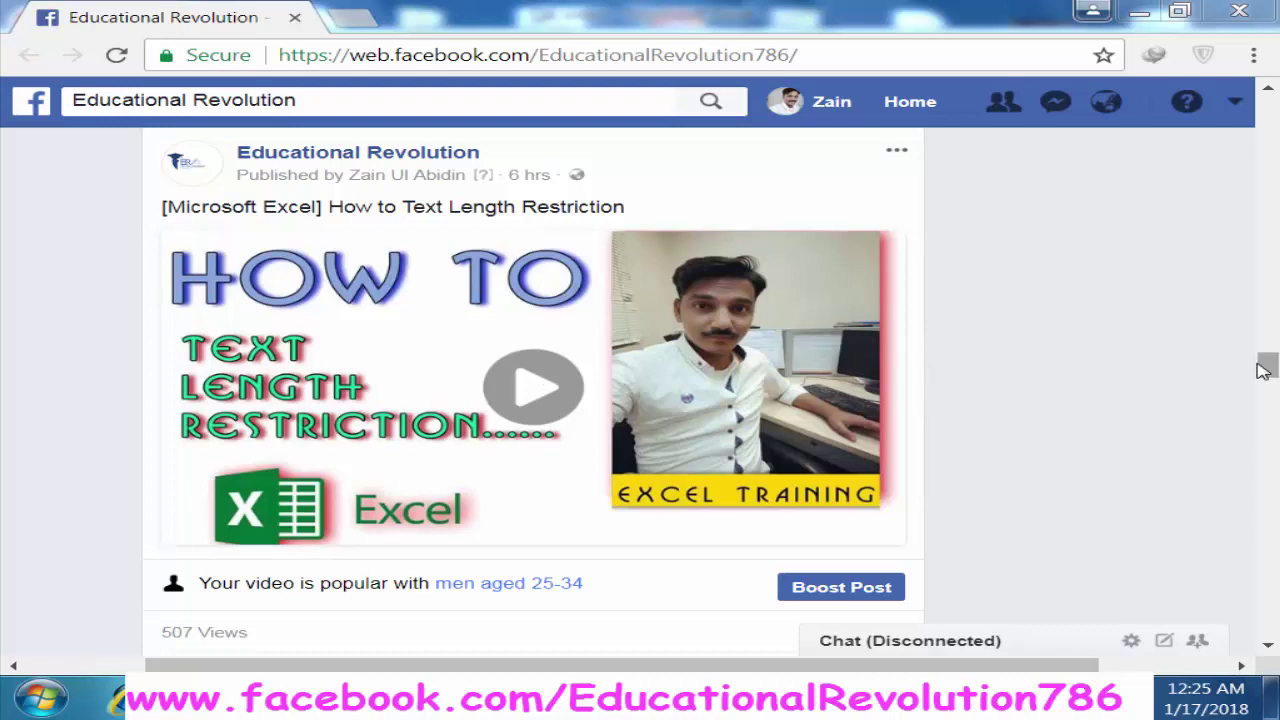
Step: Scroll to the loan spreadsheet comment and open its table image in Windows Photo Viewer
{"action": "left_click_drag", "start_coordinate": [1268, 370], "coordinate": [1268, 384]}
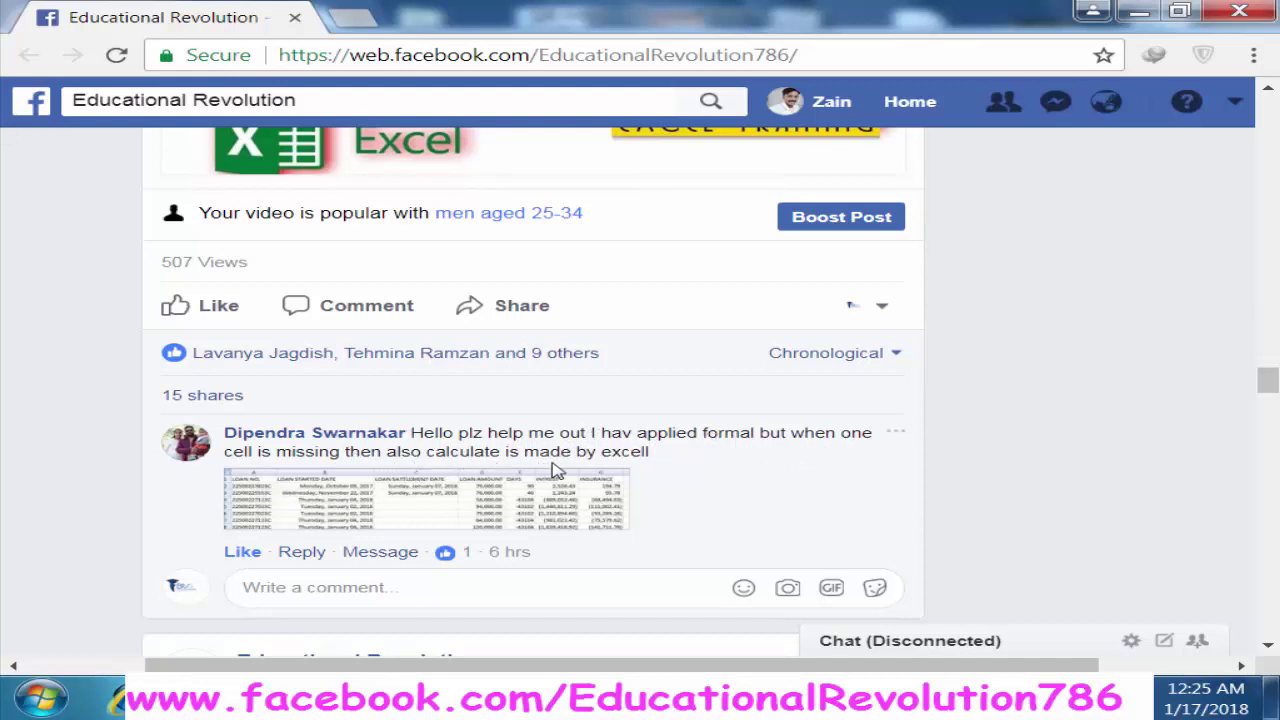
{"action": "left_click", "coordinate": [656, 698]}
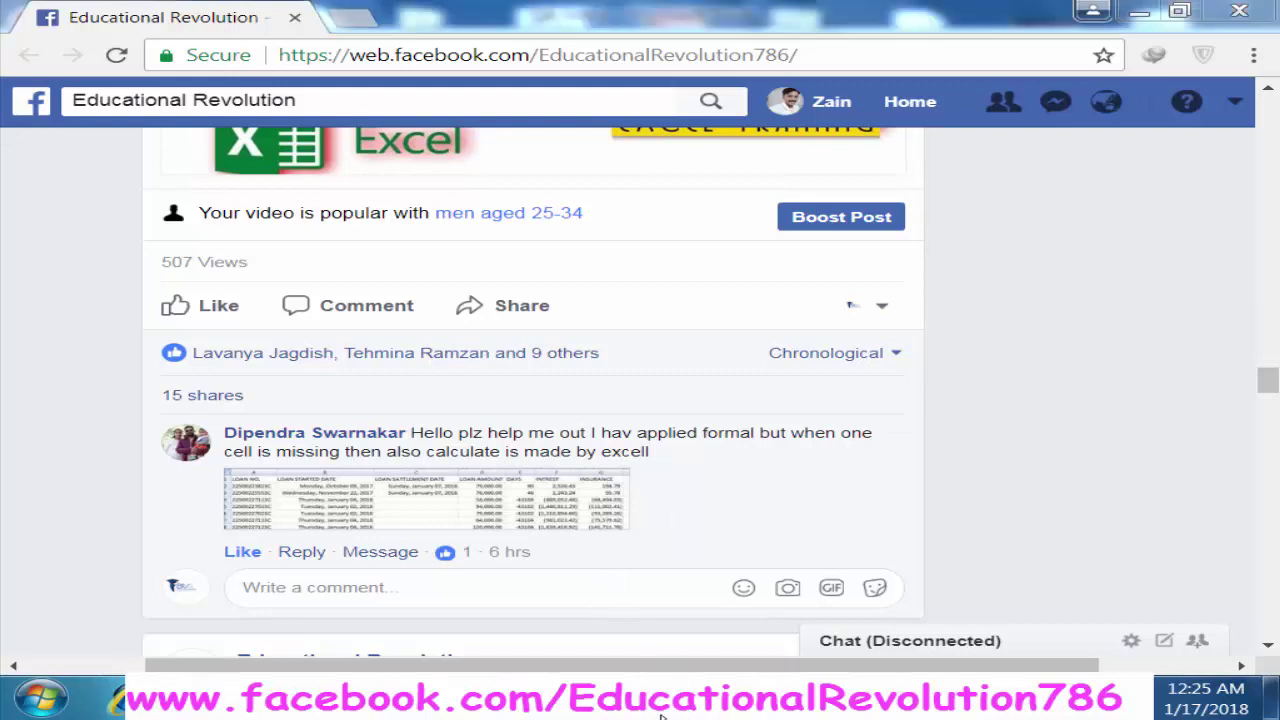
{"action": "left_click", "coordinate": [569, 596]}
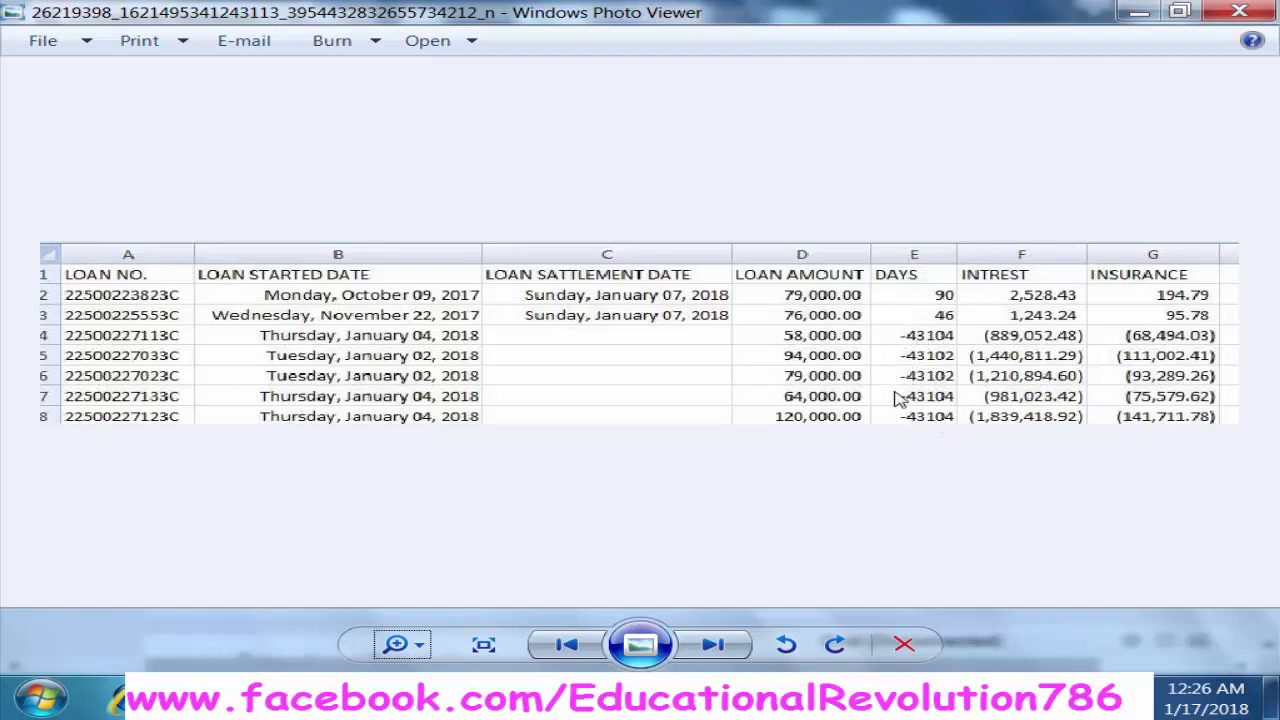
Step: Leave the loan image in Photo Viewer and bring up the QA video workbook in Excel
{"action": "left_click", "coordinate": [561, 706]}
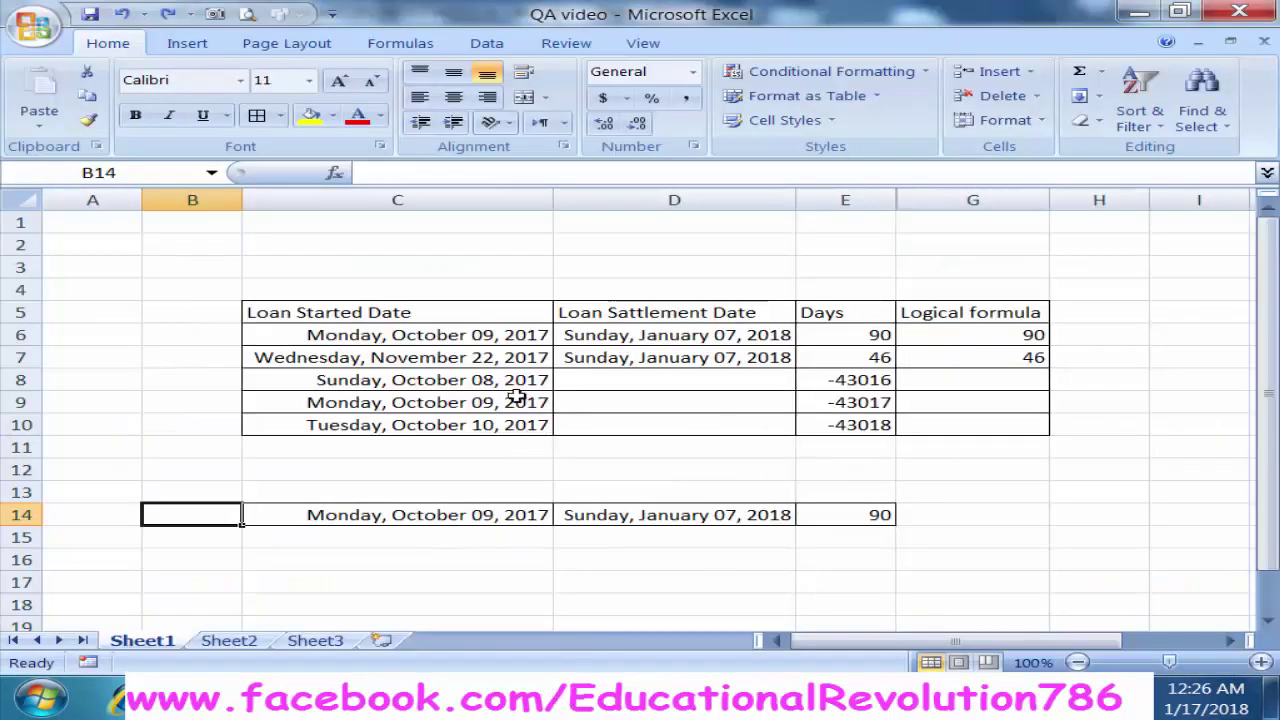
{"action": "left_click", "coordinate": [417, 318]}
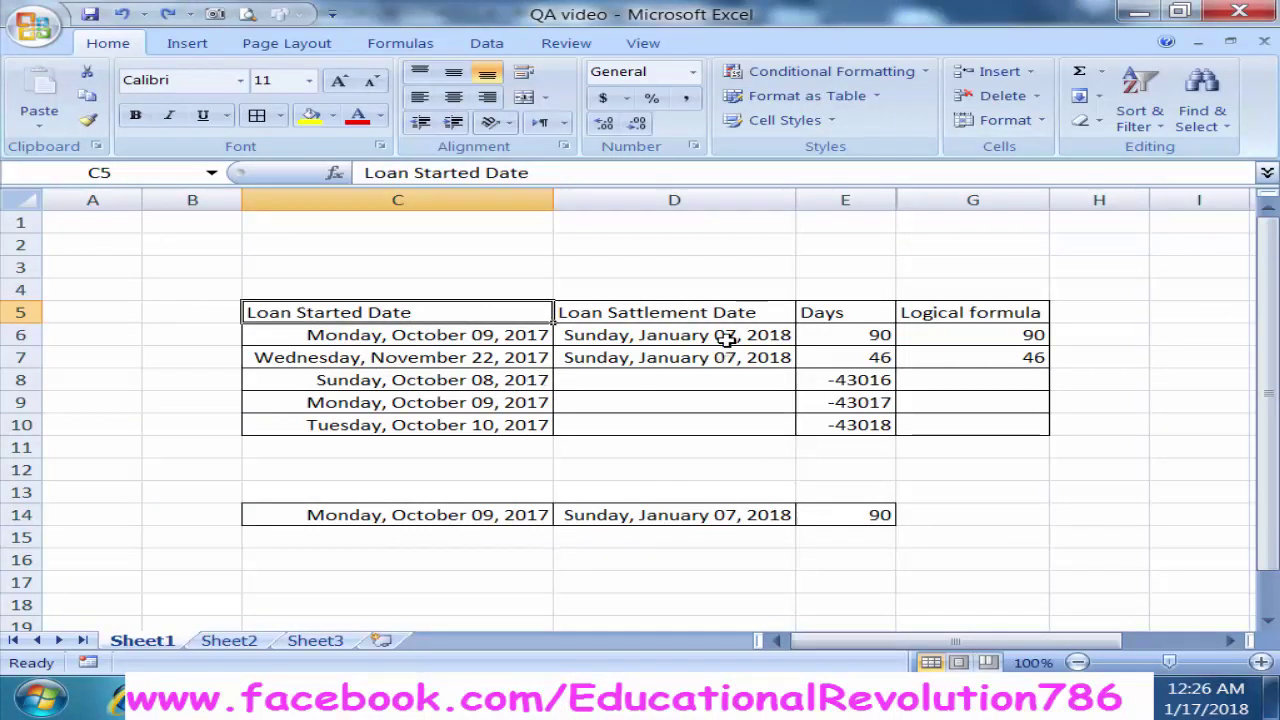
{"action": "left_click", "coordinate": [714, 312]}
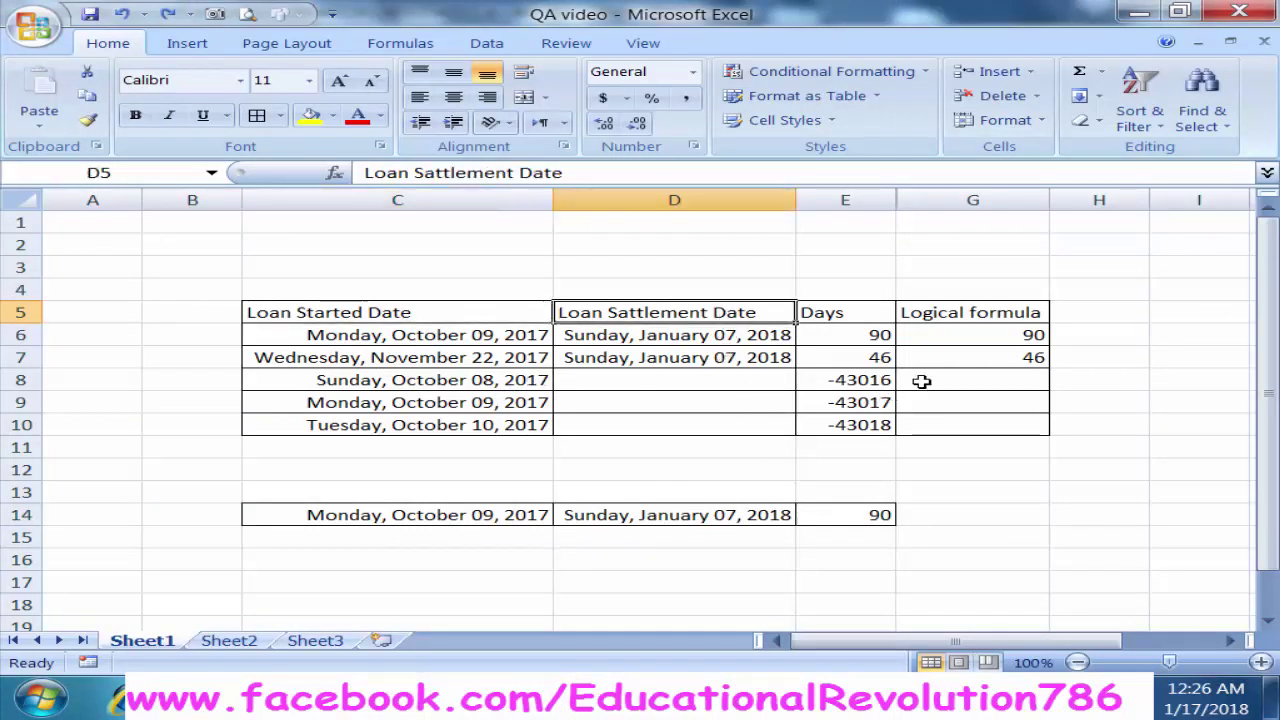
{"action": "left_click", "coordinate": [886, 337]}
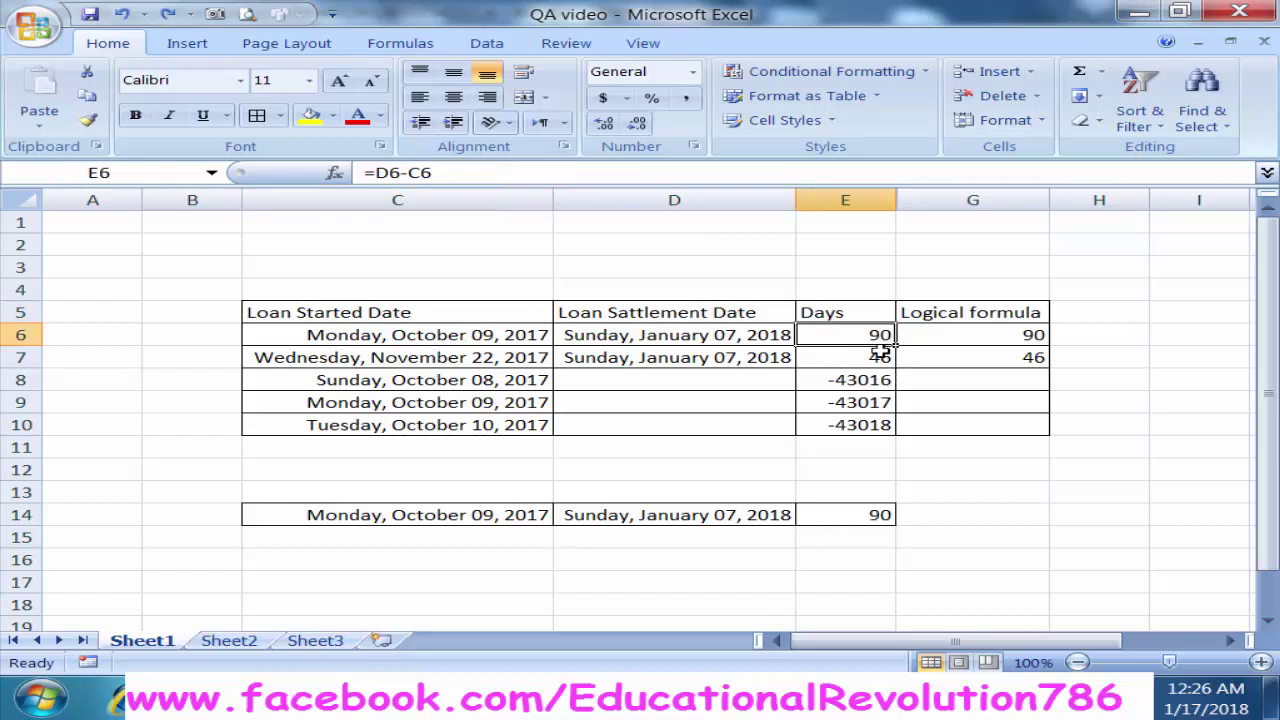
{"action": "double_click", "coordinate": [852, 335]}
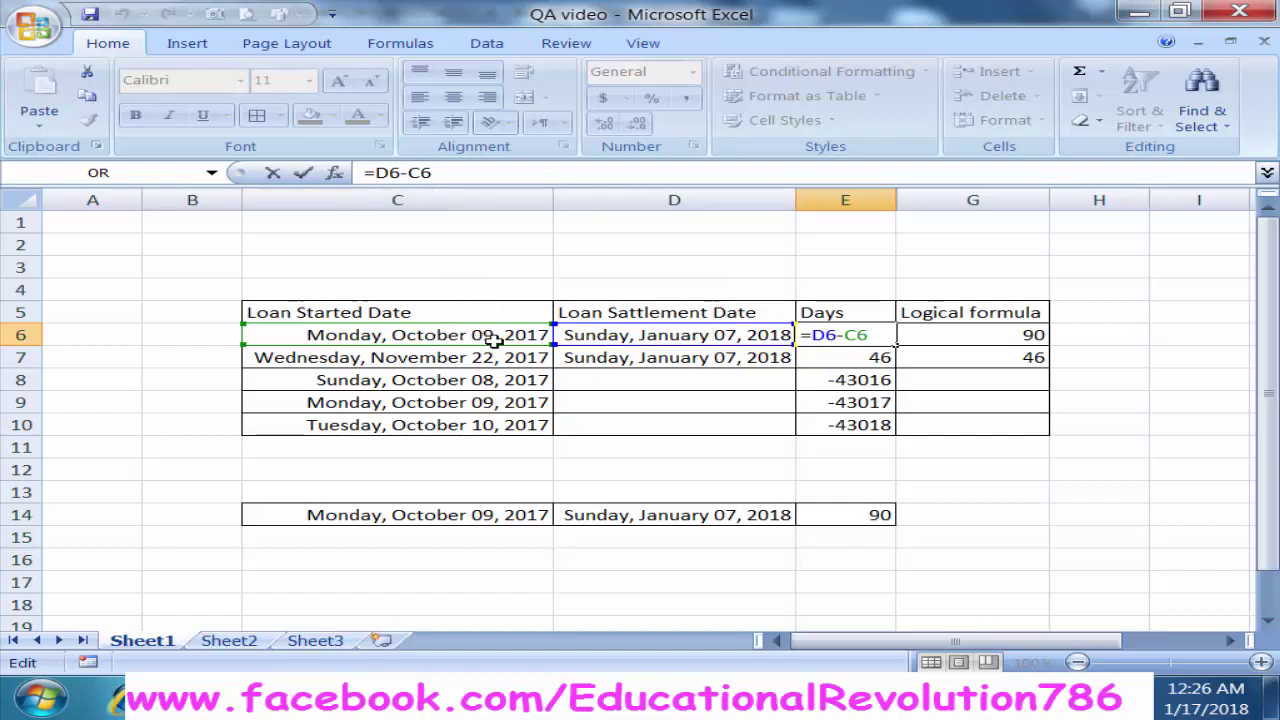
{"action": "key", "text": "BackSpace"}
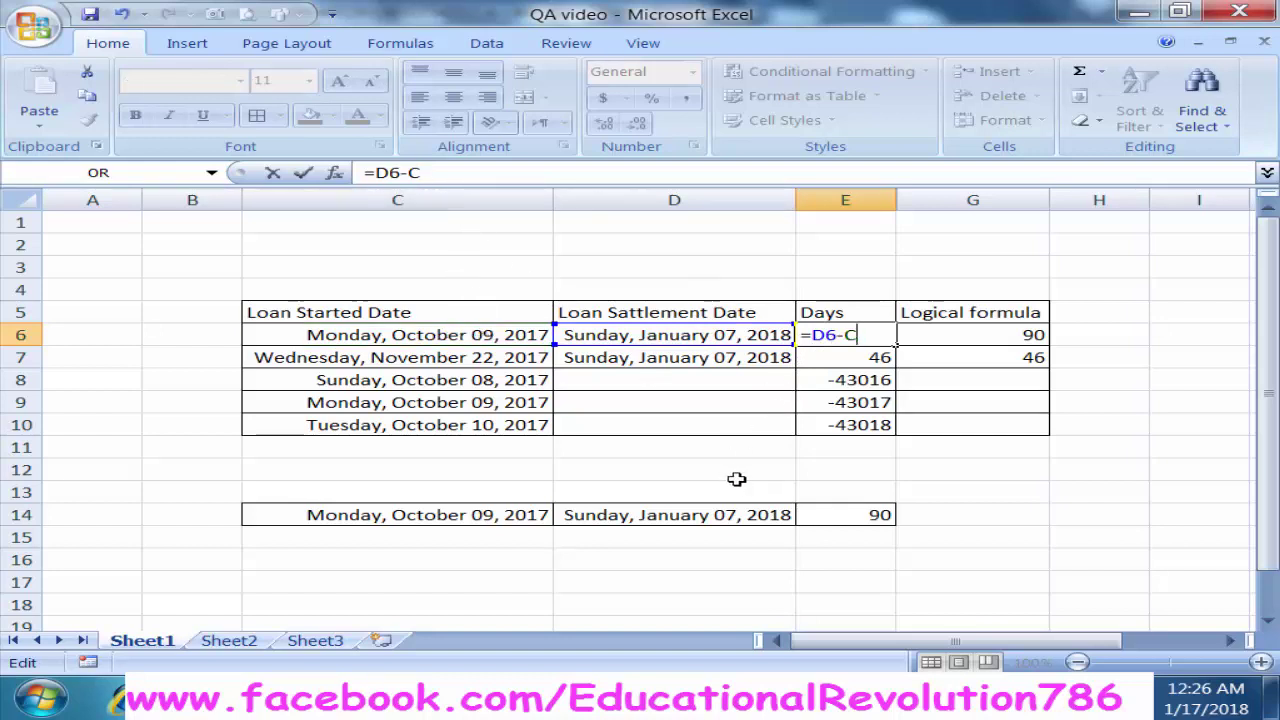
{"action": "key", "text": "BackSpace"}
{"action": "key", "text": "BackSpace"}
{"action": "key", "text": "BackSpace"}
{"action": "key", "text": "BackSpace"}
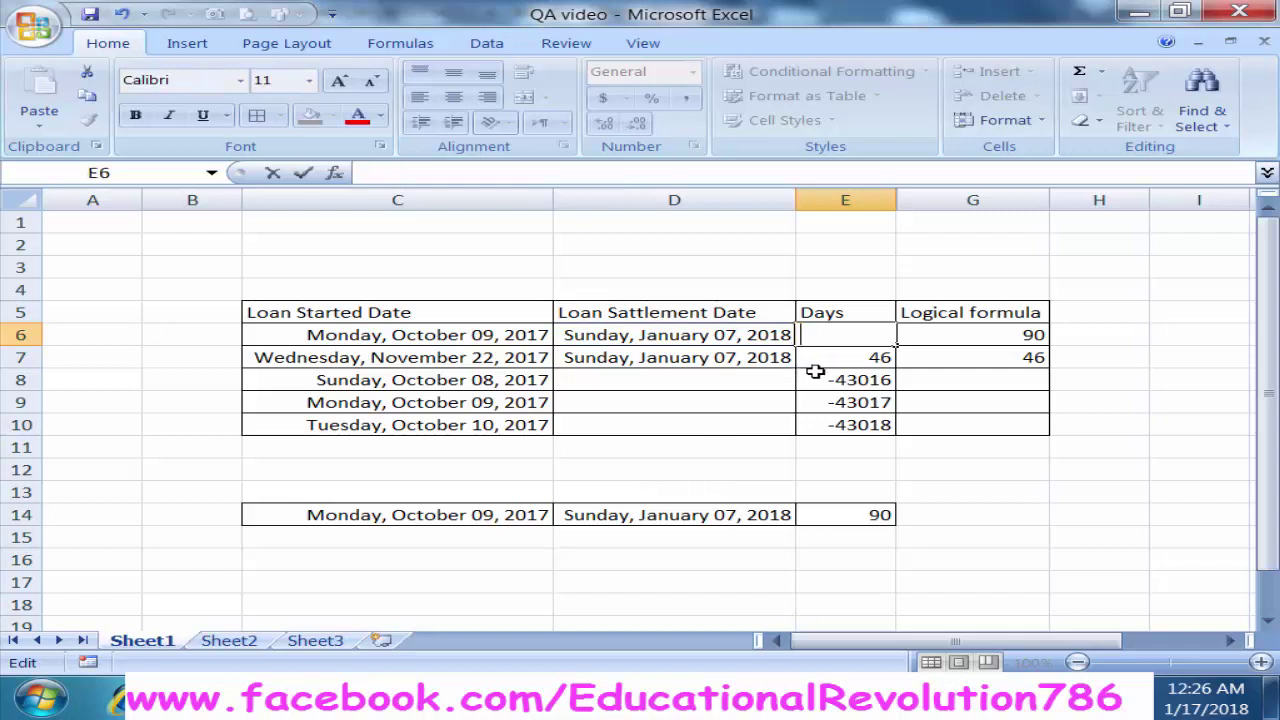
{"action": "key", "text": "Escape"}
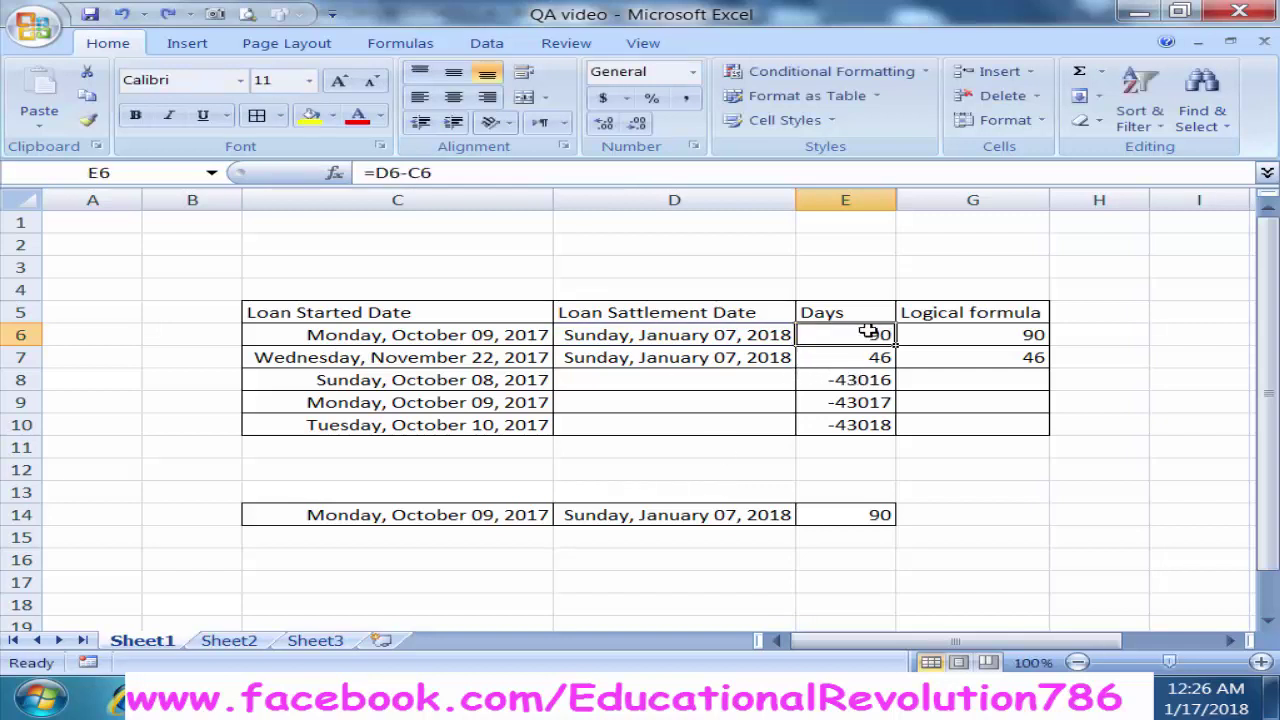
Step: Clear E6:E10 and enter =D6-C6 in E6
{"action": "left_click_drag", "start_coordinate": [868, 332], "coordinate": [878, 422]}
{"action": "key", "text": "Delete"}
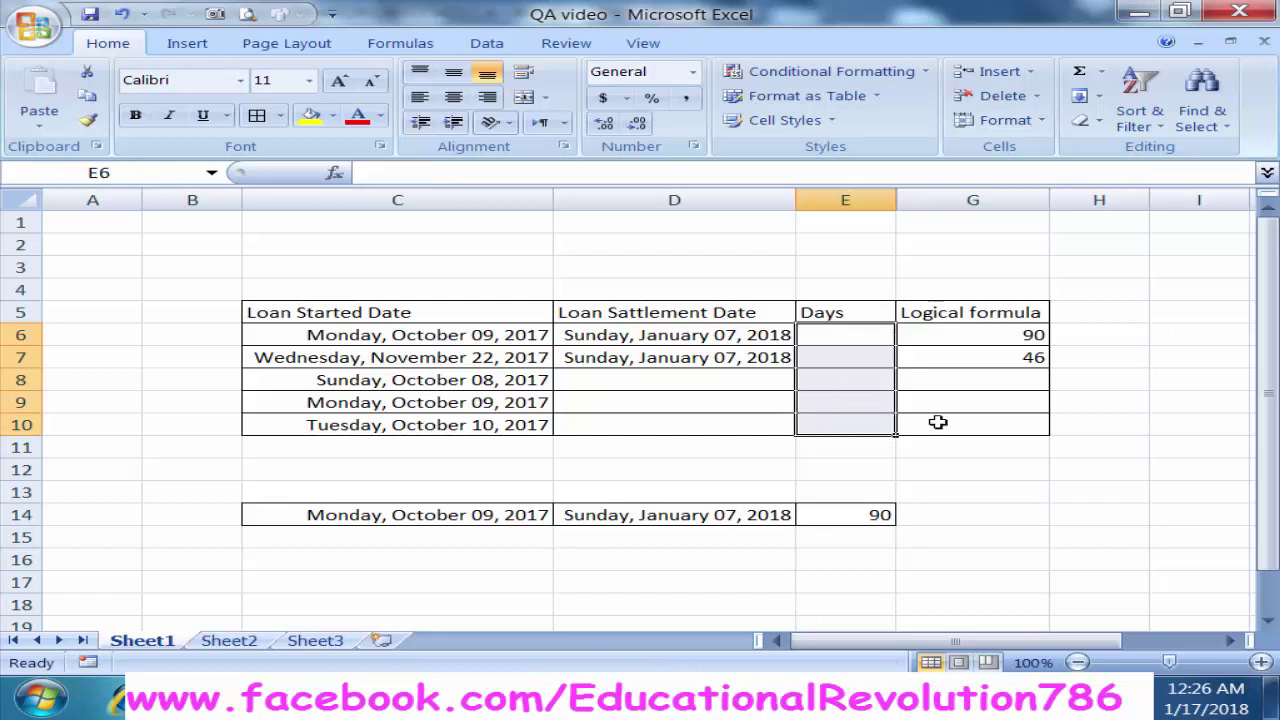
{"action": "key", "text": "Up"}
{"action": "key", "text": "Down"}
{"action": "type", "text": "="}
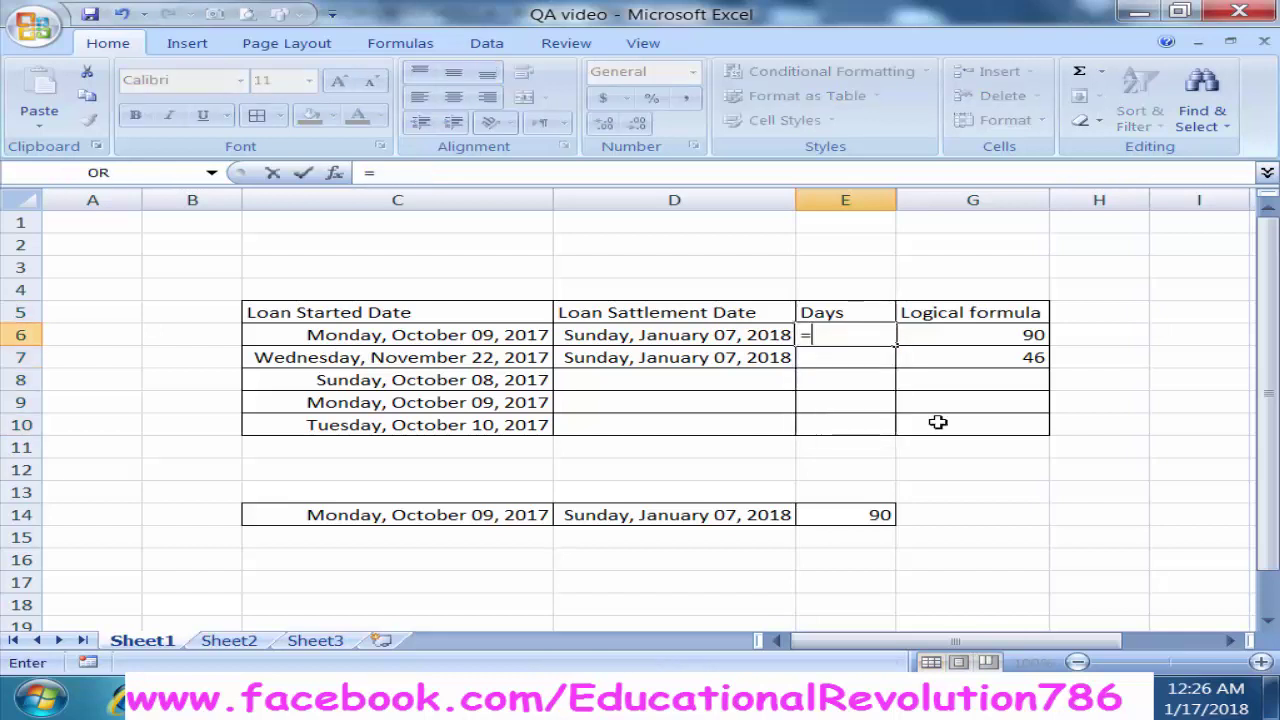
{"action": "key", "text": "Left"}
{"action": "type", "text": "-"}
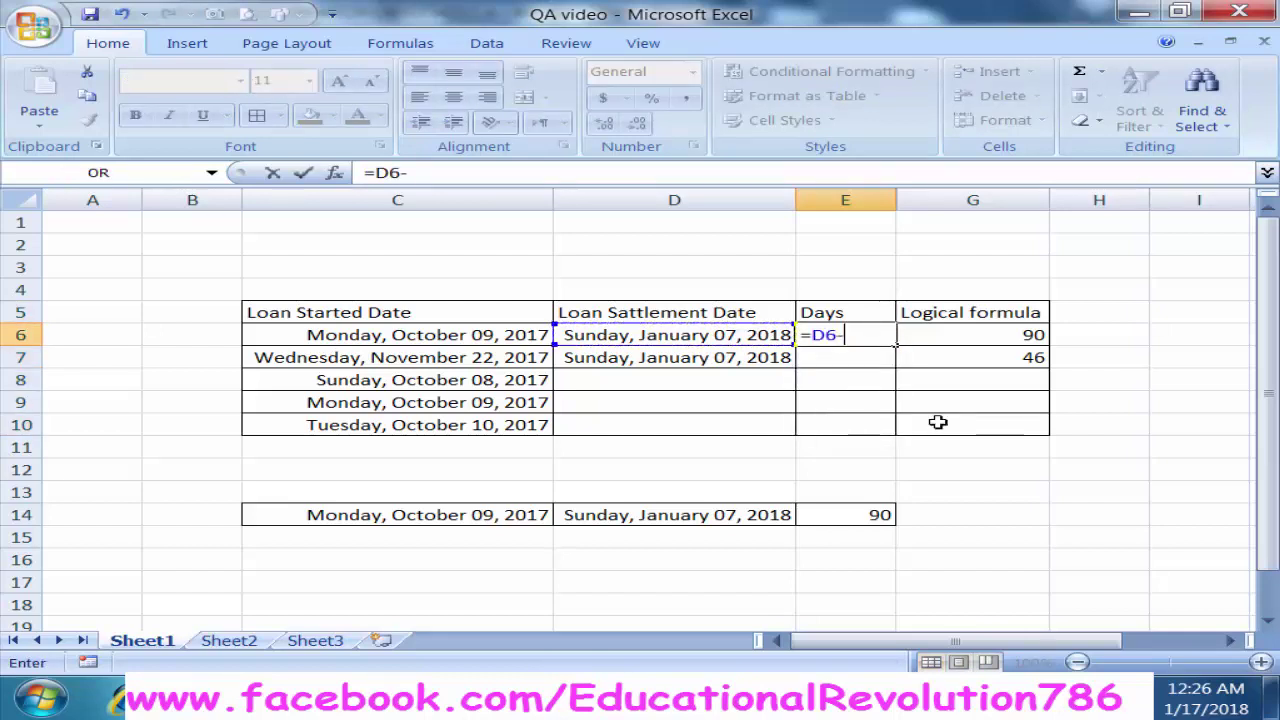
{"action": "key", "text": "Left"}
{"action": "key", "text": "Left"}
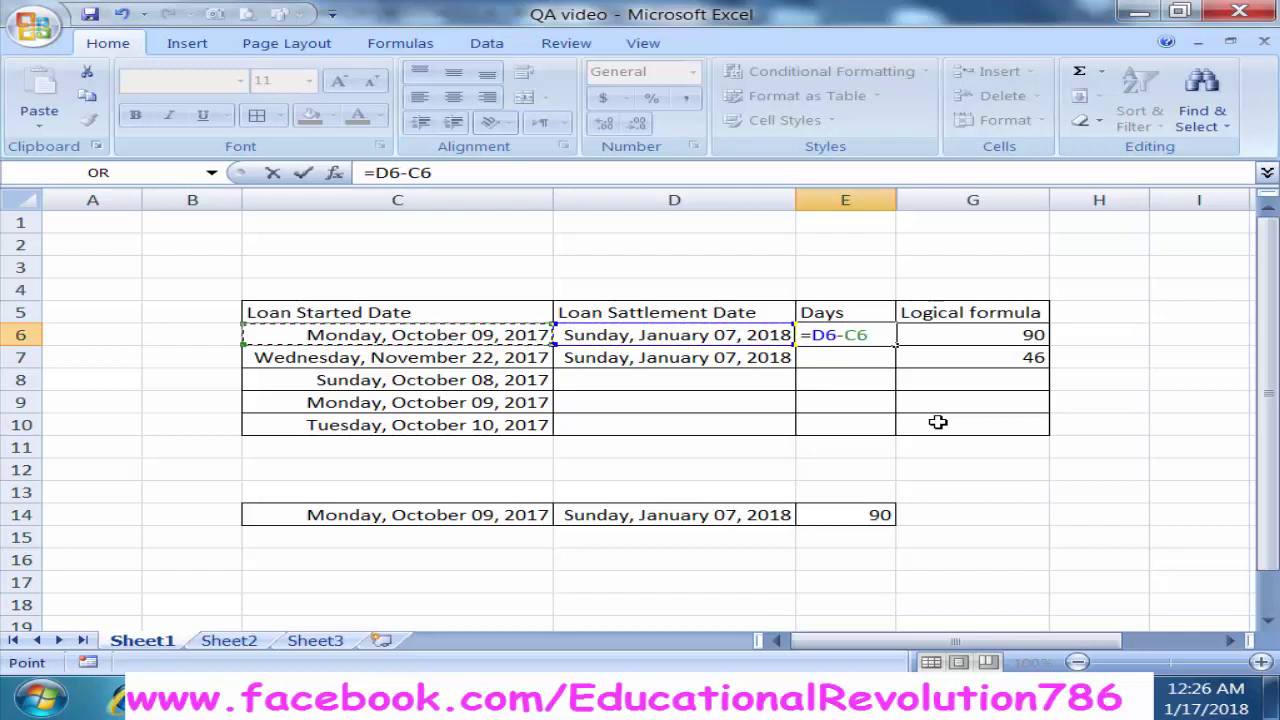
{"action": "key", "text": "Return"}
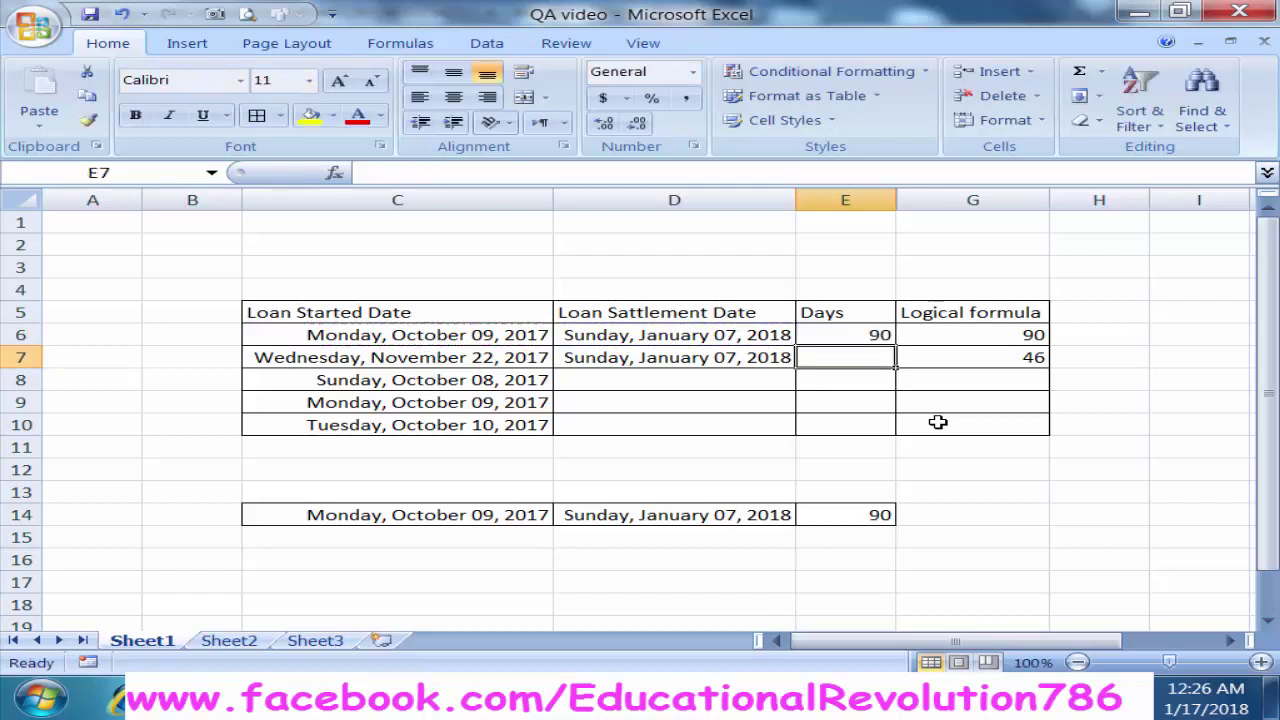
Step: Fill the Days formula down to E10 and review the negative counts beside blank settlement dates
{"action": "left_click", "coordinate": [876, 333]}
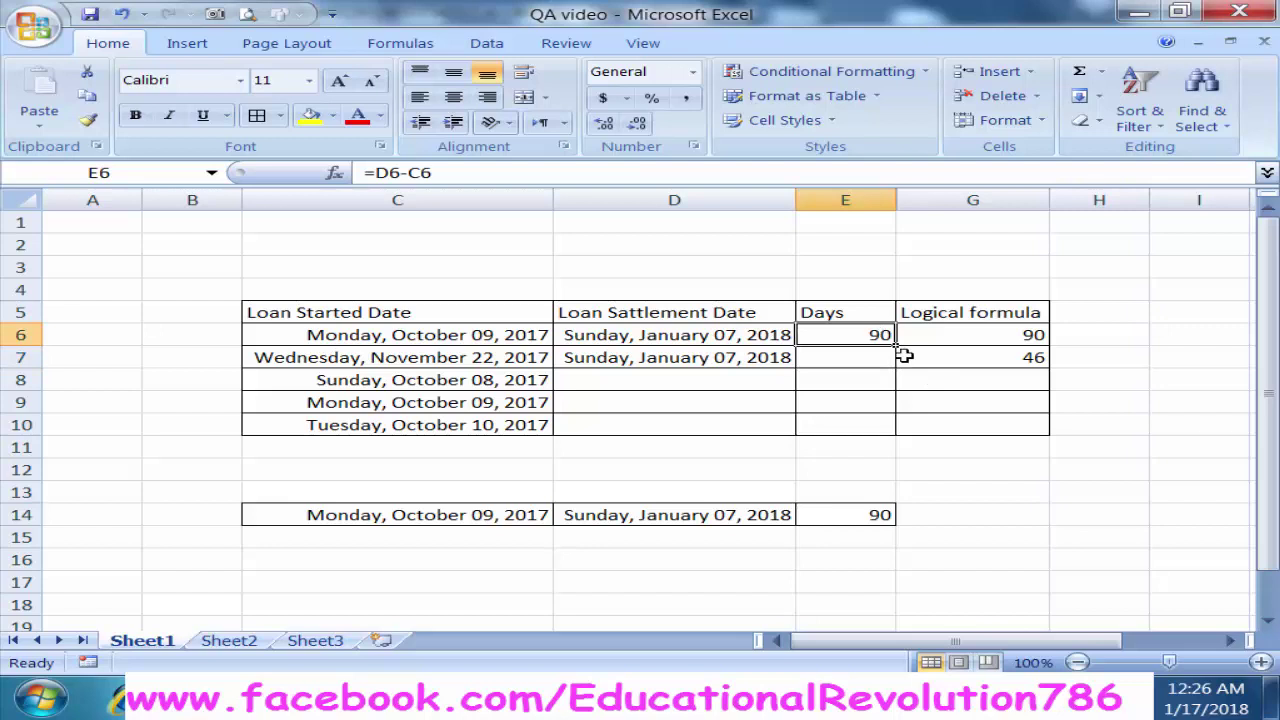
{"action": "left_click_drag", "start_coordinate": [897, 345], "coordinate": [905, 433]}
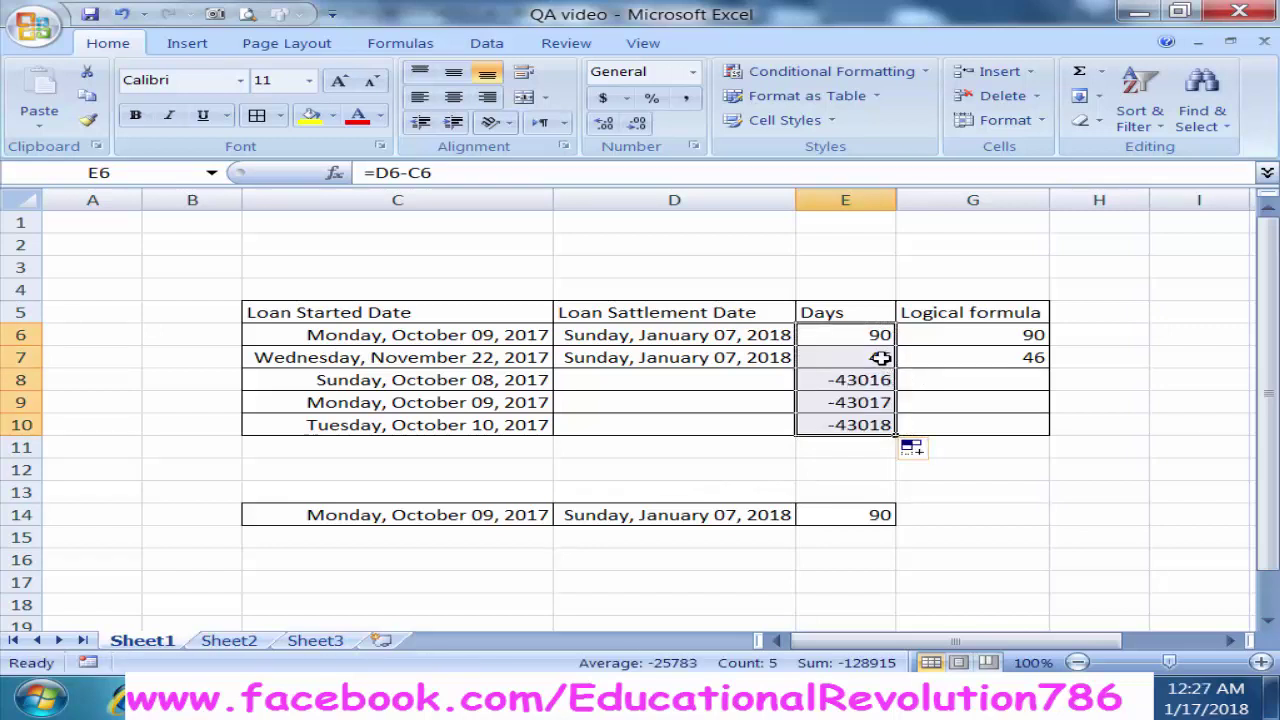
{"action": "left_click", "coordinate": [883, 357]}
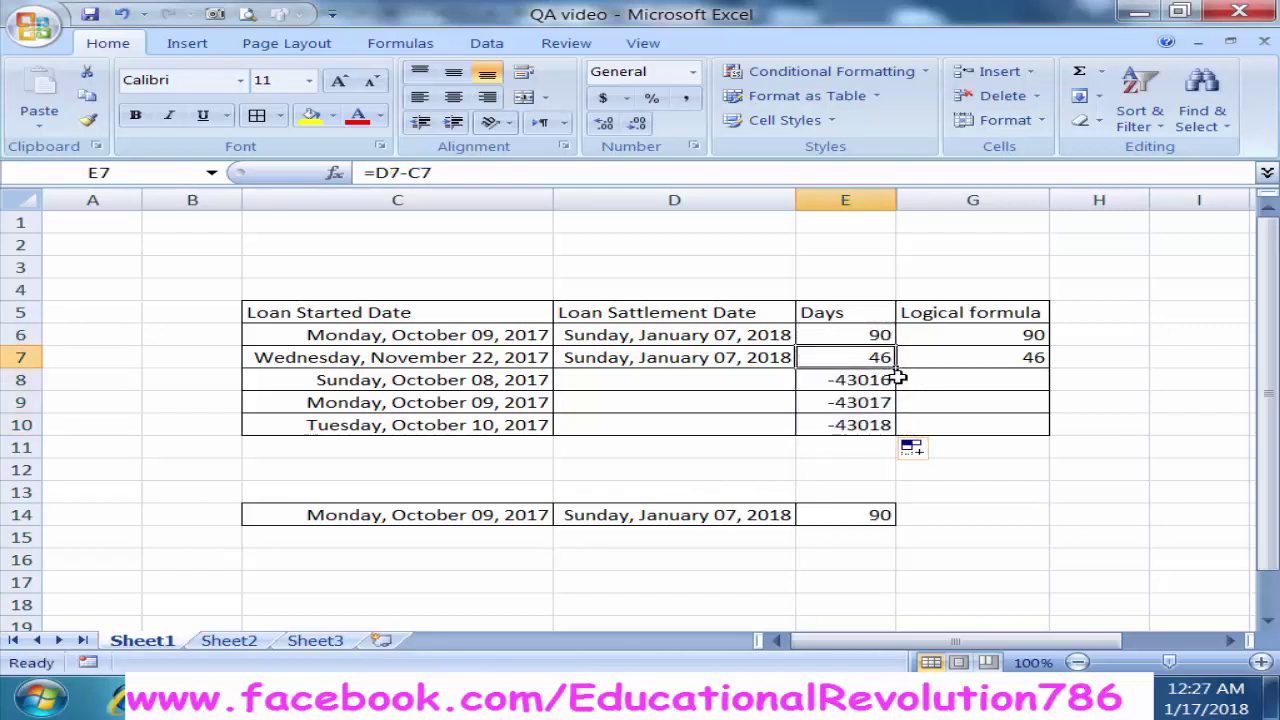
{"action": "left_click", "coordinate": [707, 386]}
{"action": "left_click", "coordinate": [712, 402]}
{"action": "left_click", "coordinate": [720, 427]}
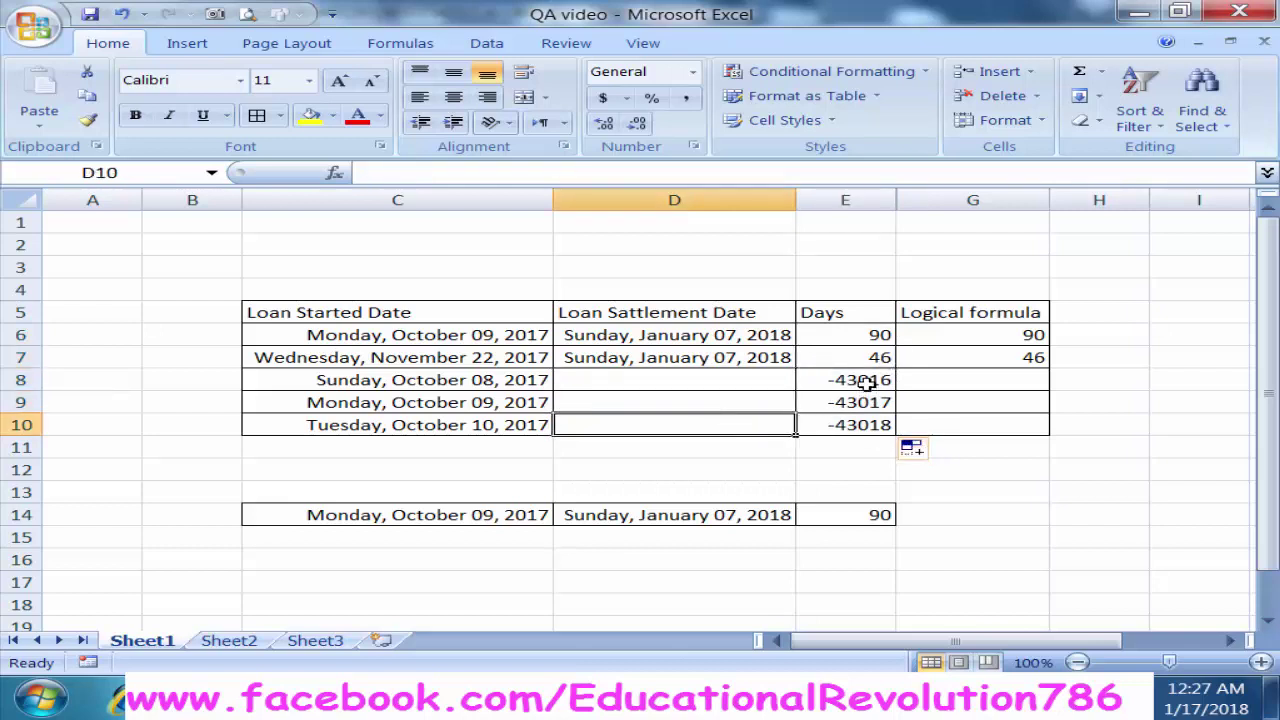
{"action": "left_click", "coordinate": [866, 382]}
{"action": "left_click", "coordinate": [868, 404]}
Step: Review E10's negative count and the example dates in C14 and D14
{"action": "left_click", "coordinate": [872, 425]}
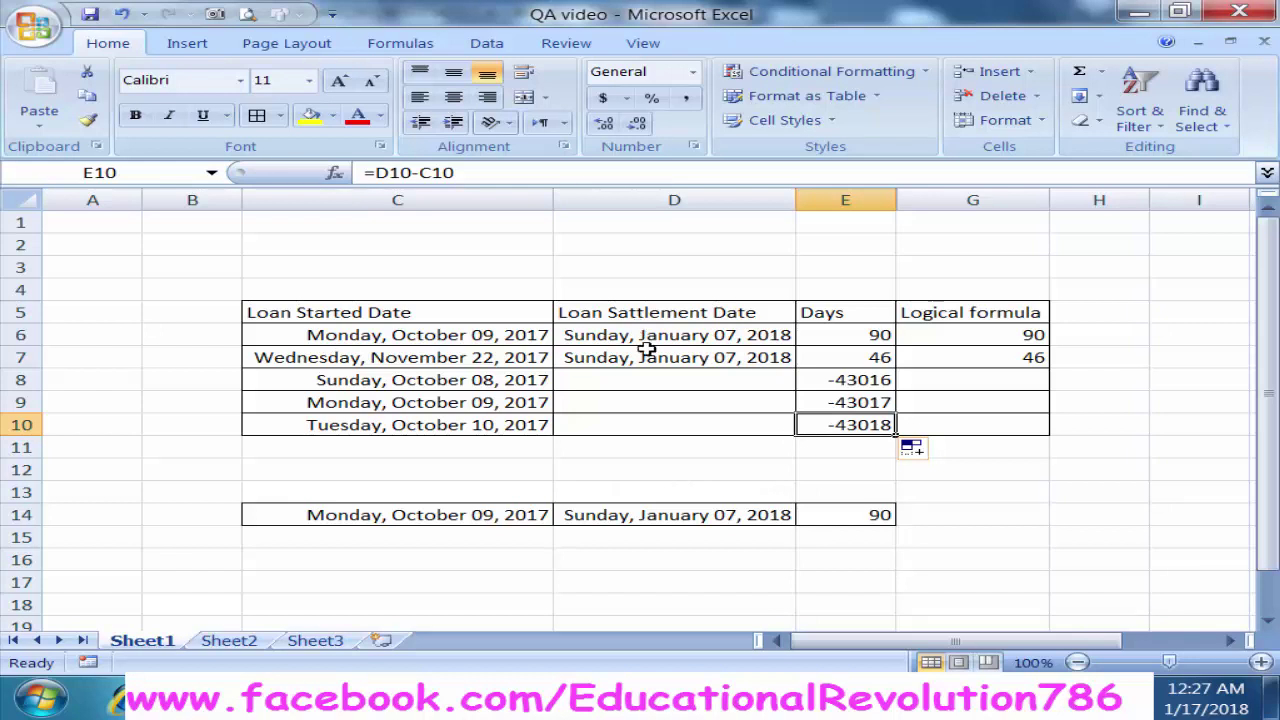
{"action": "left_click", "coordinate": [467, 522]}
{"action": "left_click", "coordinate": [620, 517]}
{"action": "left_click", "coordinate": [482, 514]}
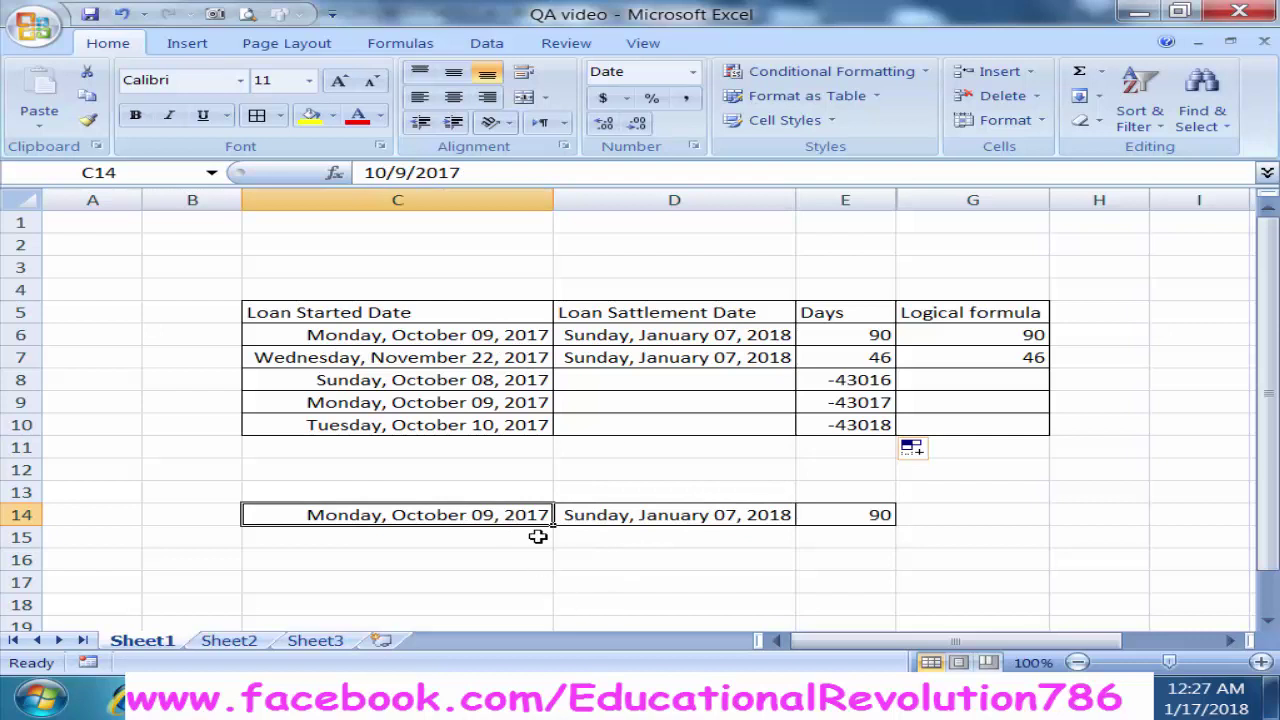
Step: Commit =D14-C14 in E14 so it returns 90, then select C14:D14
{"action": "left_click", "coordinate": [876, 517]}
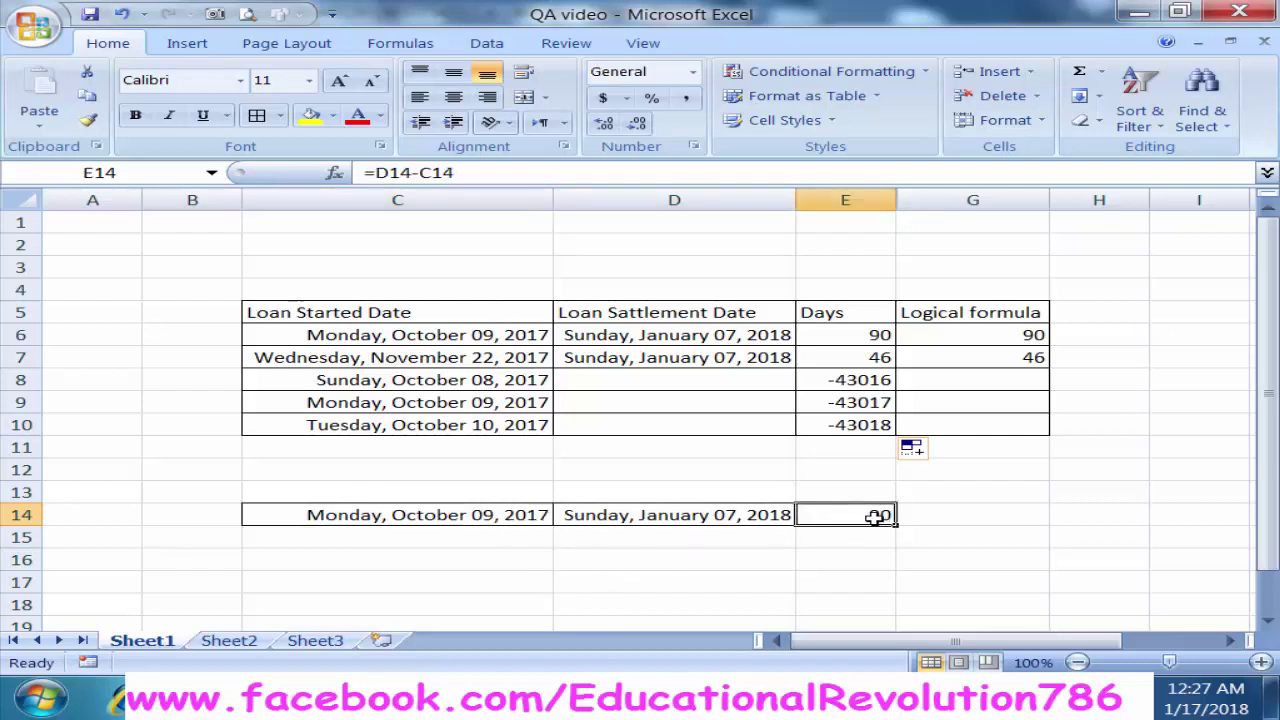
{"action": "double_click", "coordinate": [876, 517]}
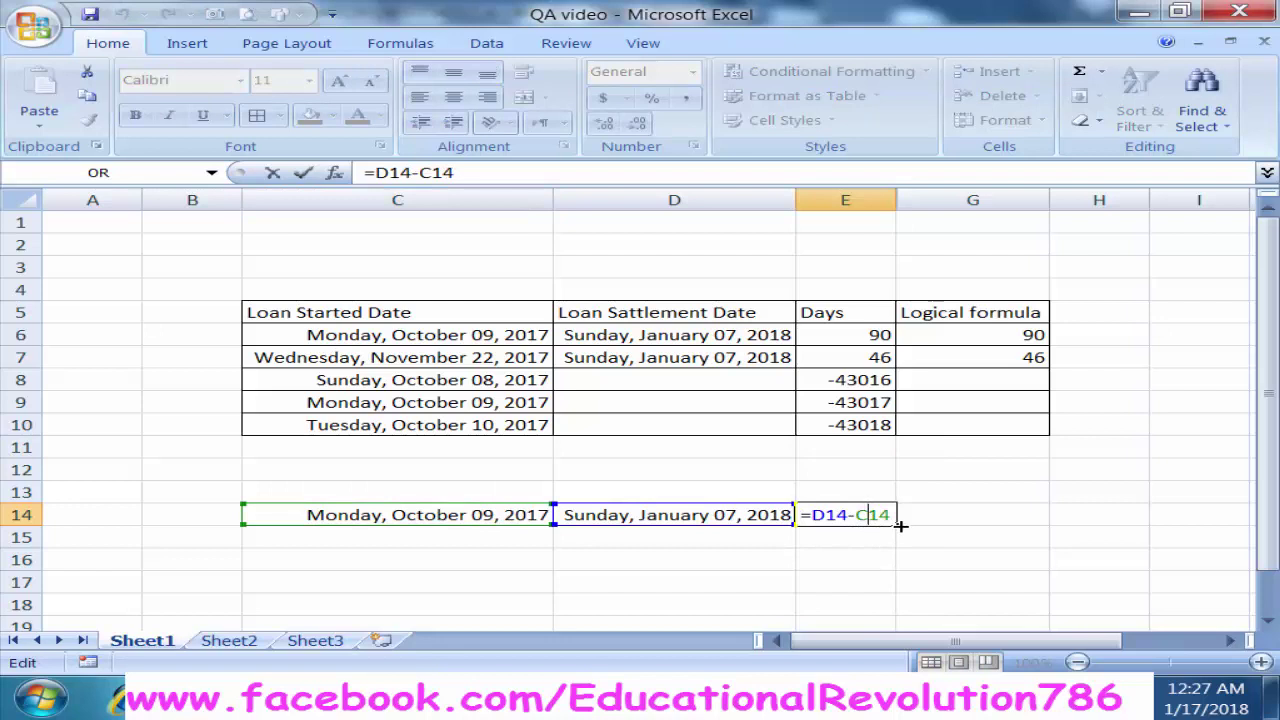
{"action": "key", "text": "ctrl+Return"}
{"action": "left_click", "coordinate": [523, 516]}
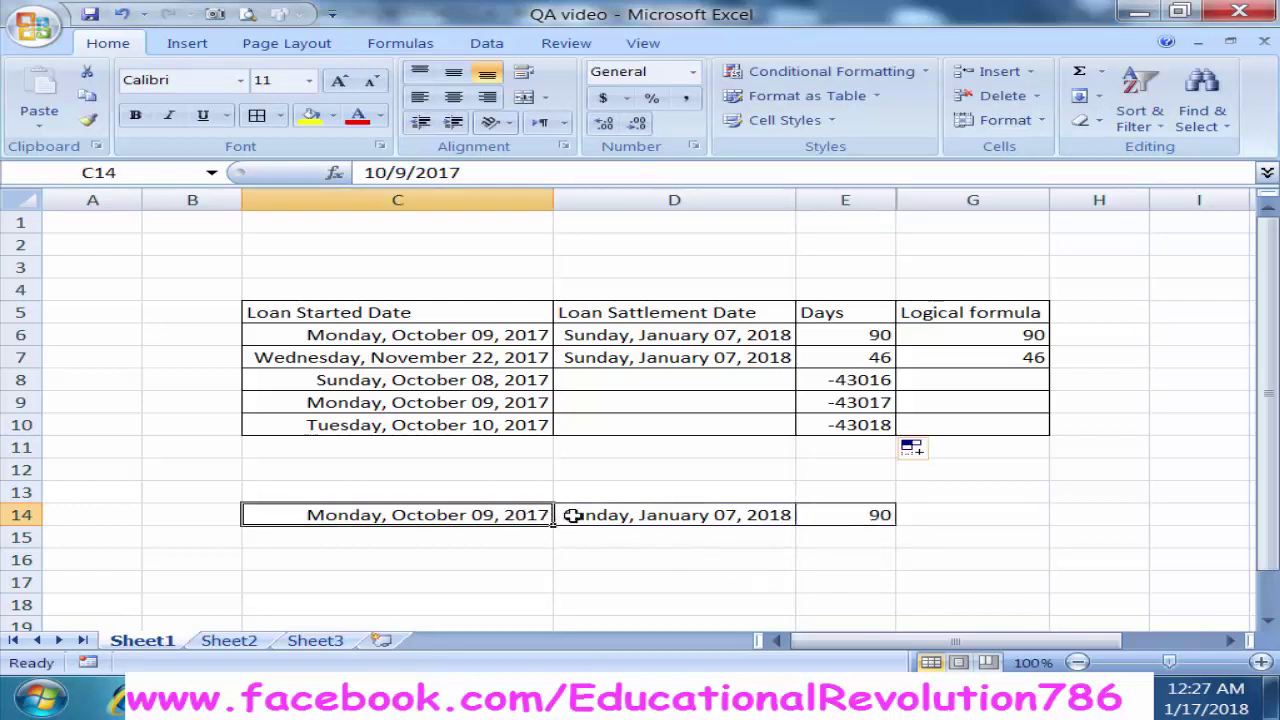
{"action": "left_click_drag", "start_coordinate": [571, 515], "coordinate": [617, 514]}
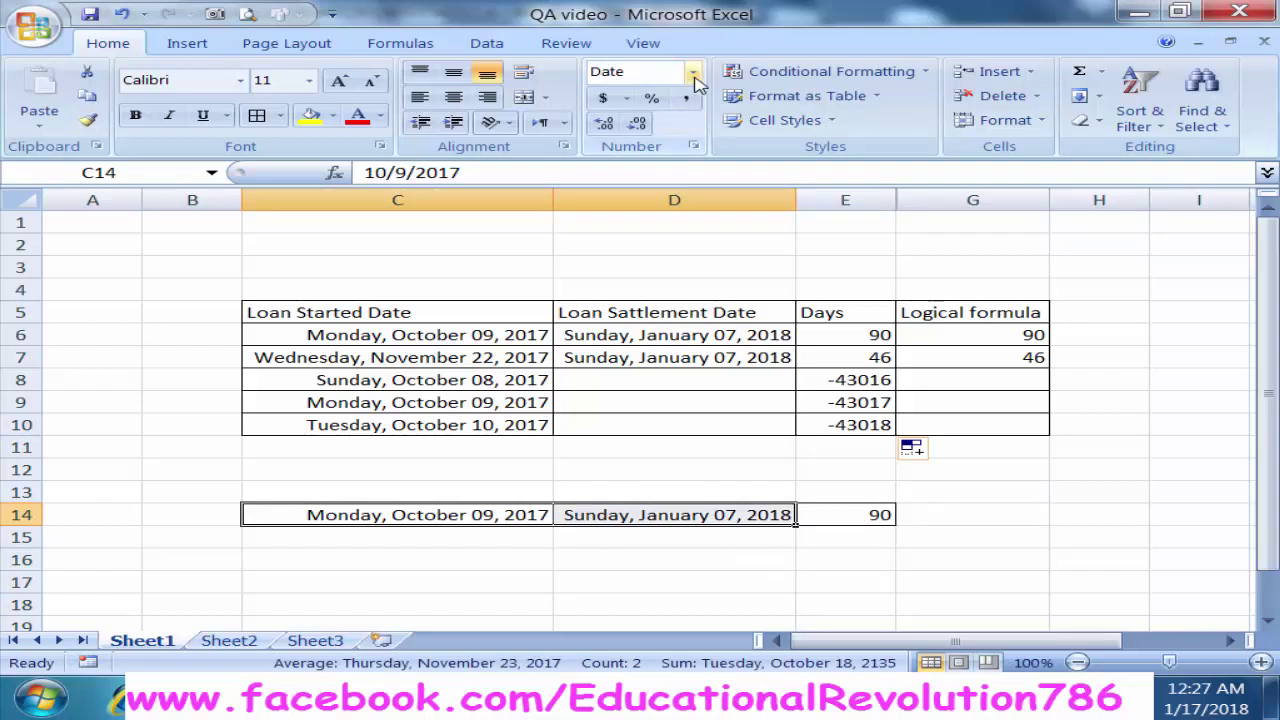
Step: Format C14:D14 as General so the dates show as 43017 and 43107
{"action": "left_click", "coordinate": [692, 72]}
{"action": "left_click", "coordinate": [708, 110]}
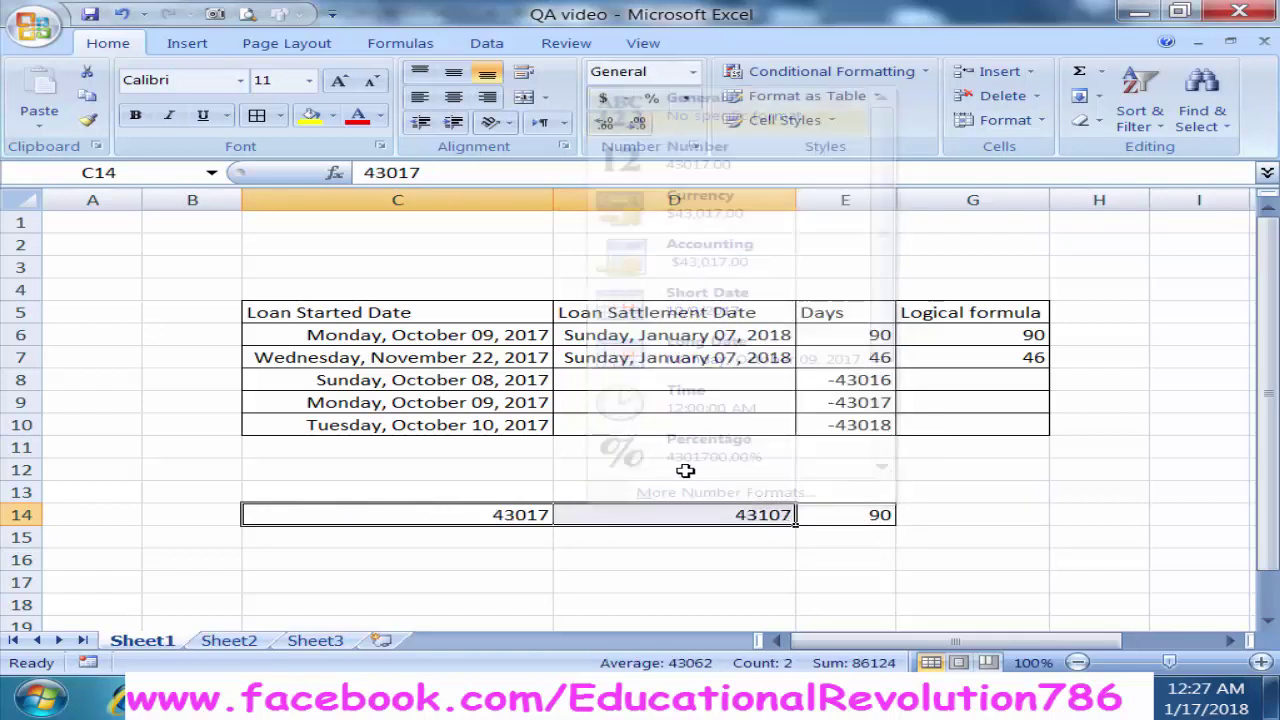
{"action": "left_click", "coordinate": [630, 566]}
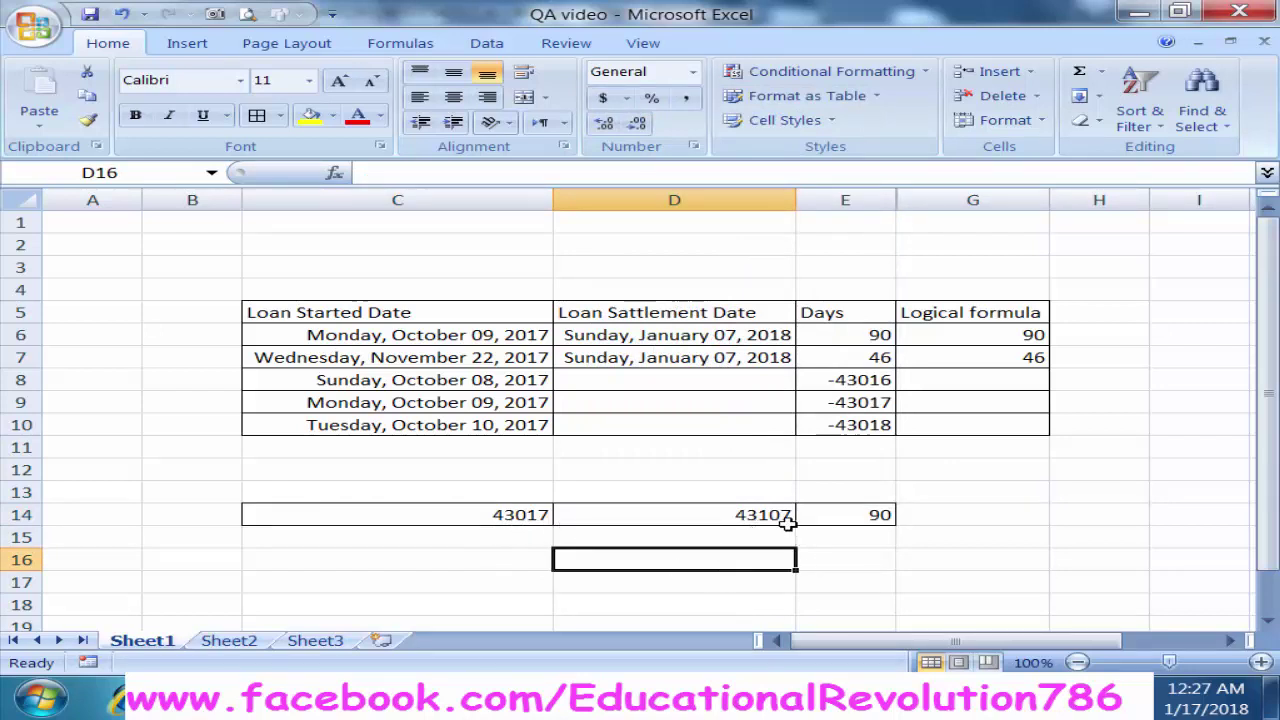
Step: Inspect E14's =D14-C14 formula without changing it, still giving 90
{"action": "left_click", "coordinate": [905, 545]}
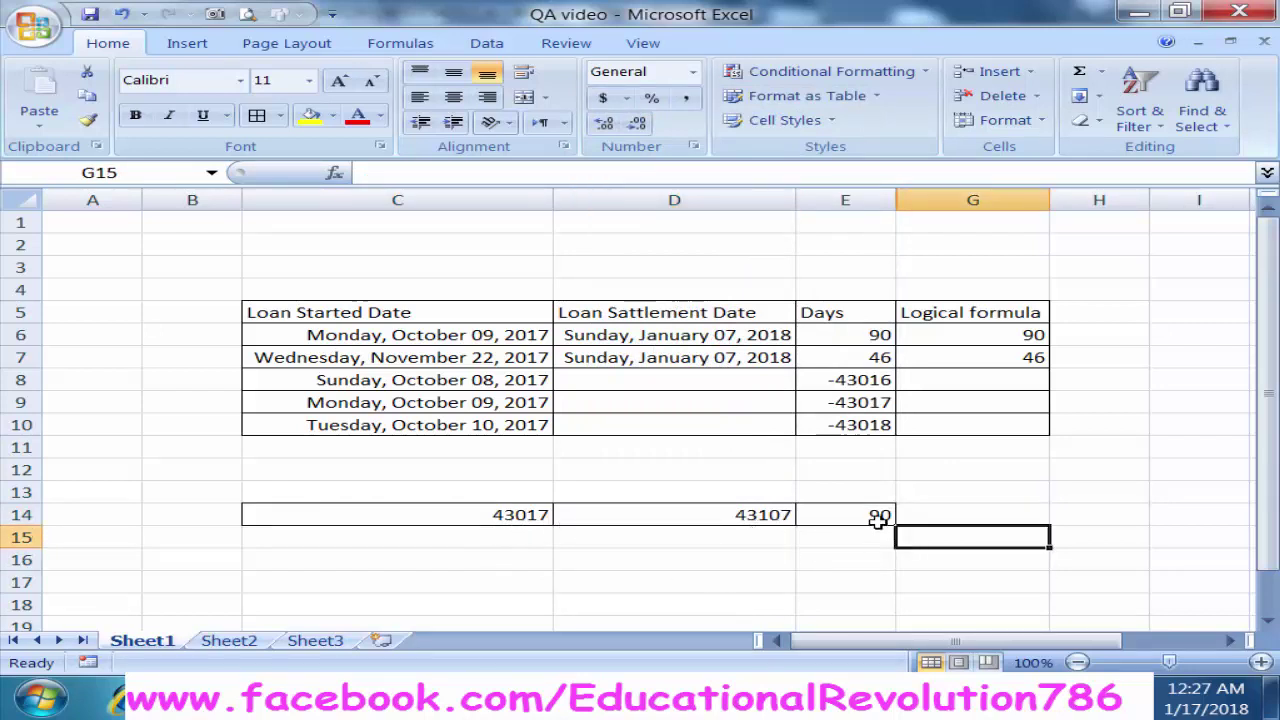
{"action": "left_click", "coordinate": [878, 515]}
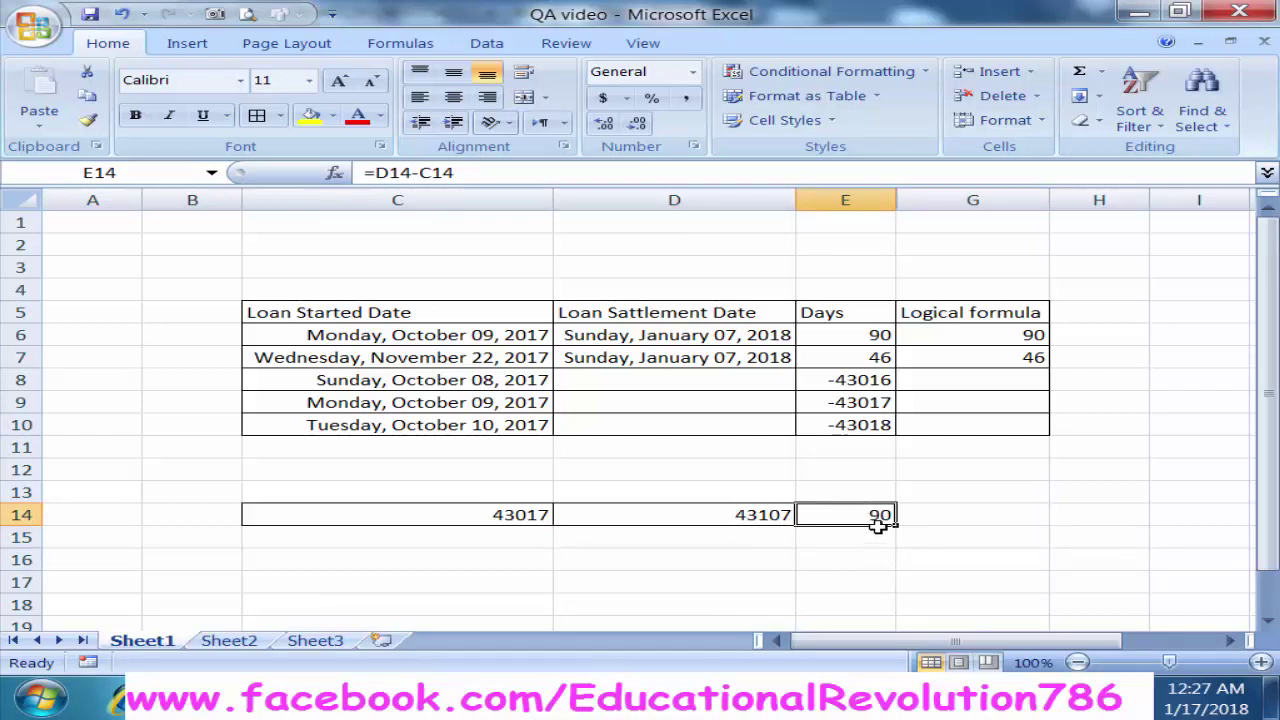
{"action": "key", "text": "F2"}
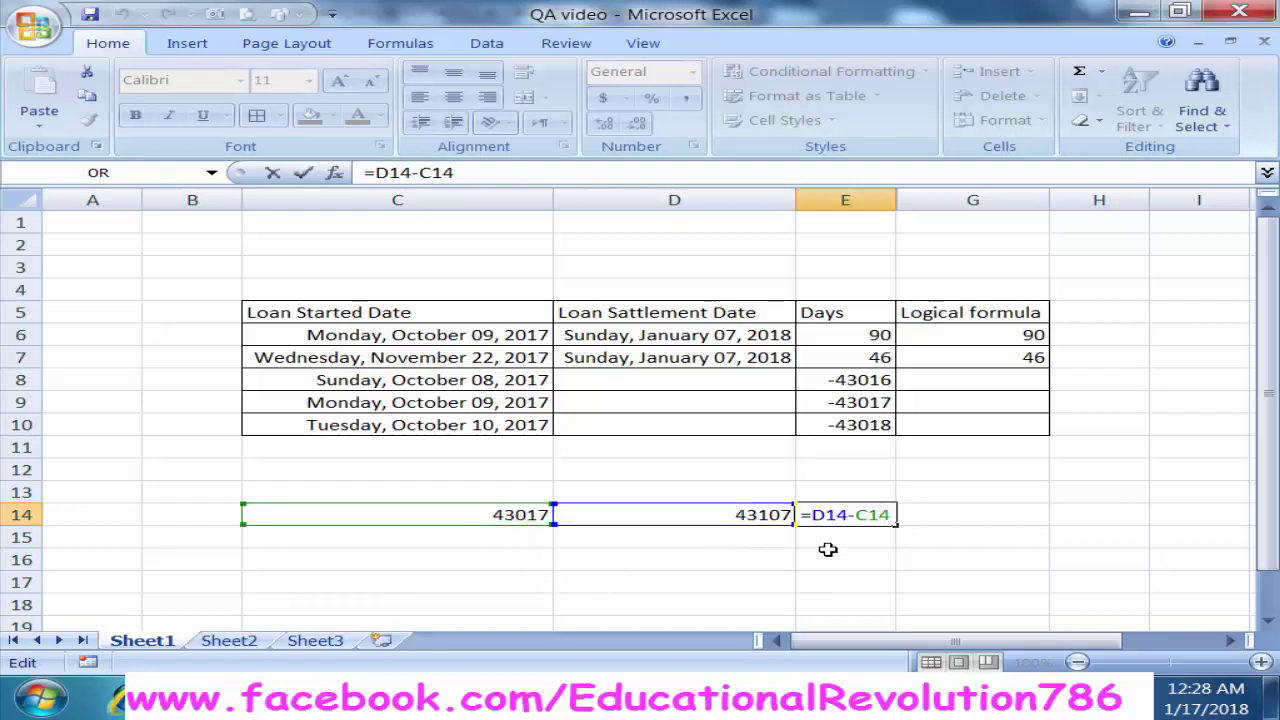
{"action": "type", "text": "`"}
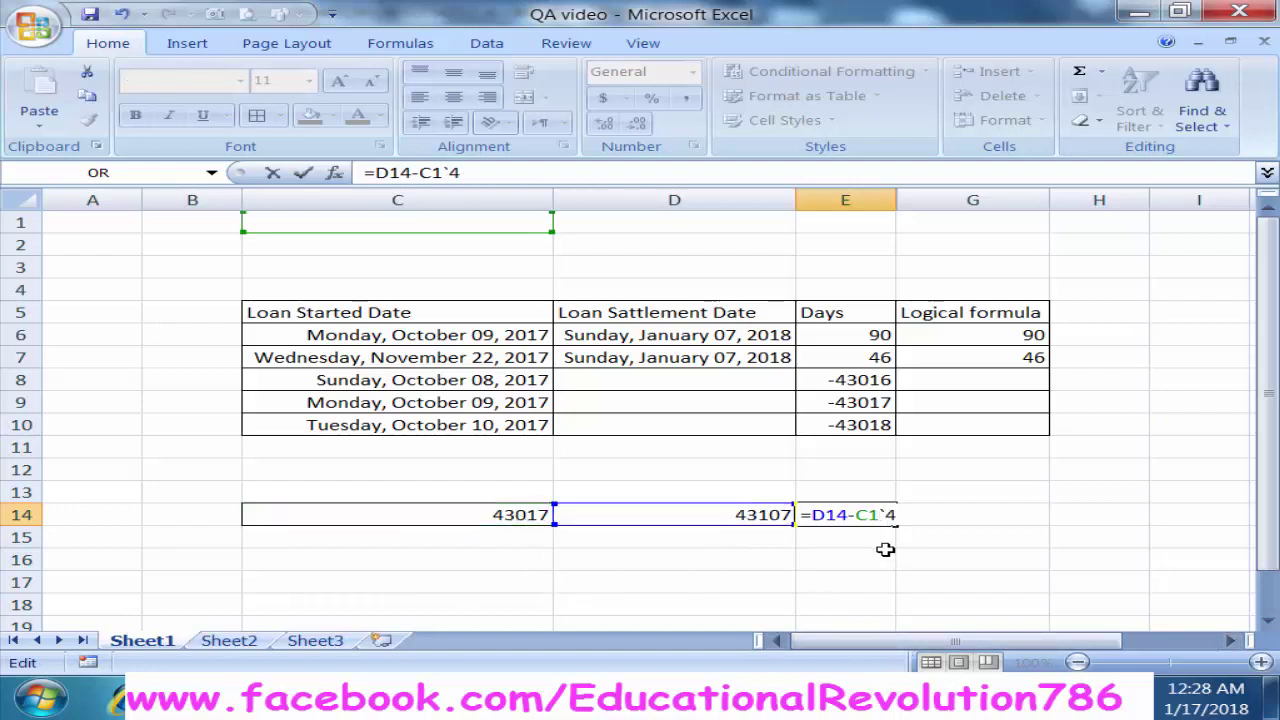
{"action": "key", "text": "Escape"}
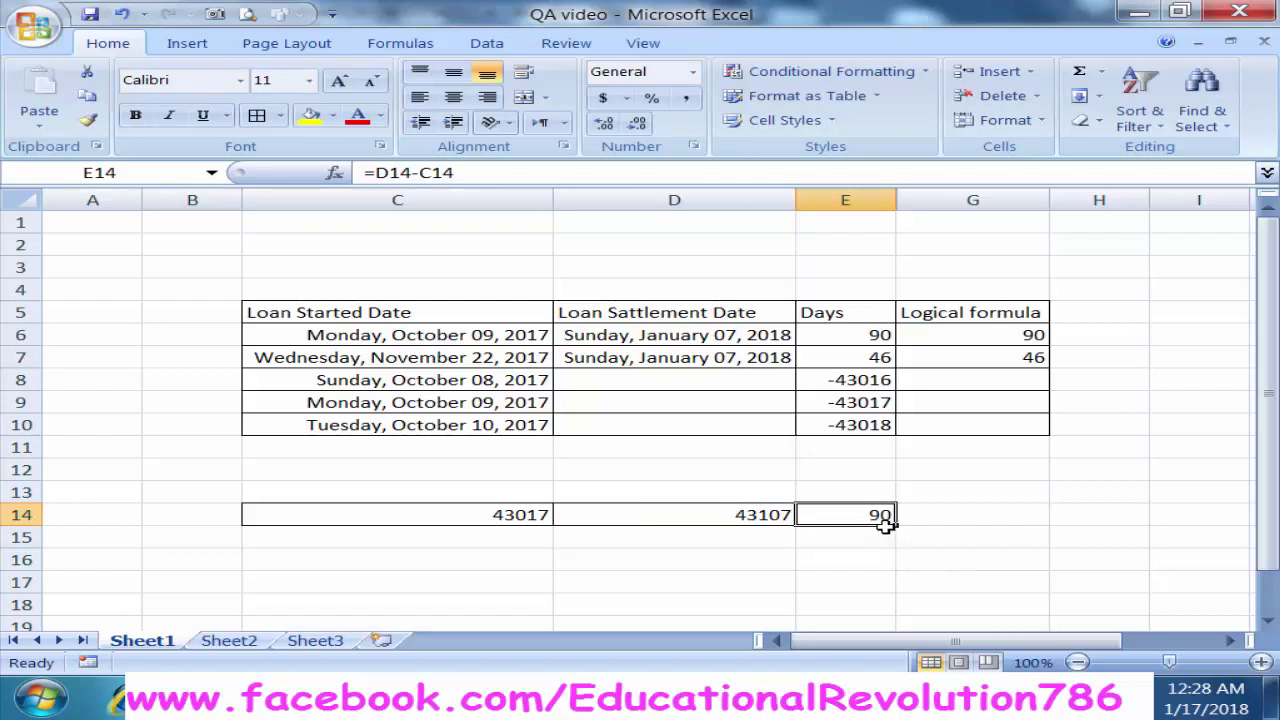
Step: Format C8 as General so its start date shows as serial number 43016
{"action": "left_click", "coordinate": [533, 382]}
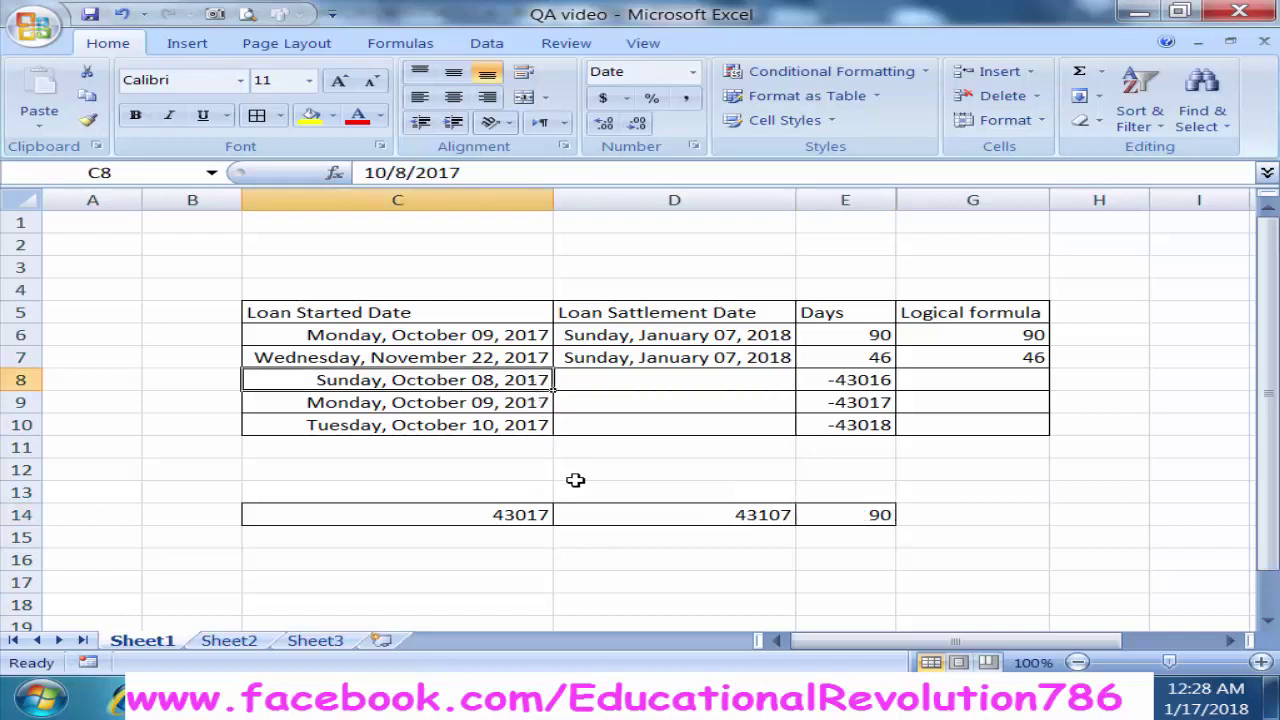
{"action": "left_click", "coordinate": [692, 72]}
{"action": "left_click", "coordinate": [705, 105]}
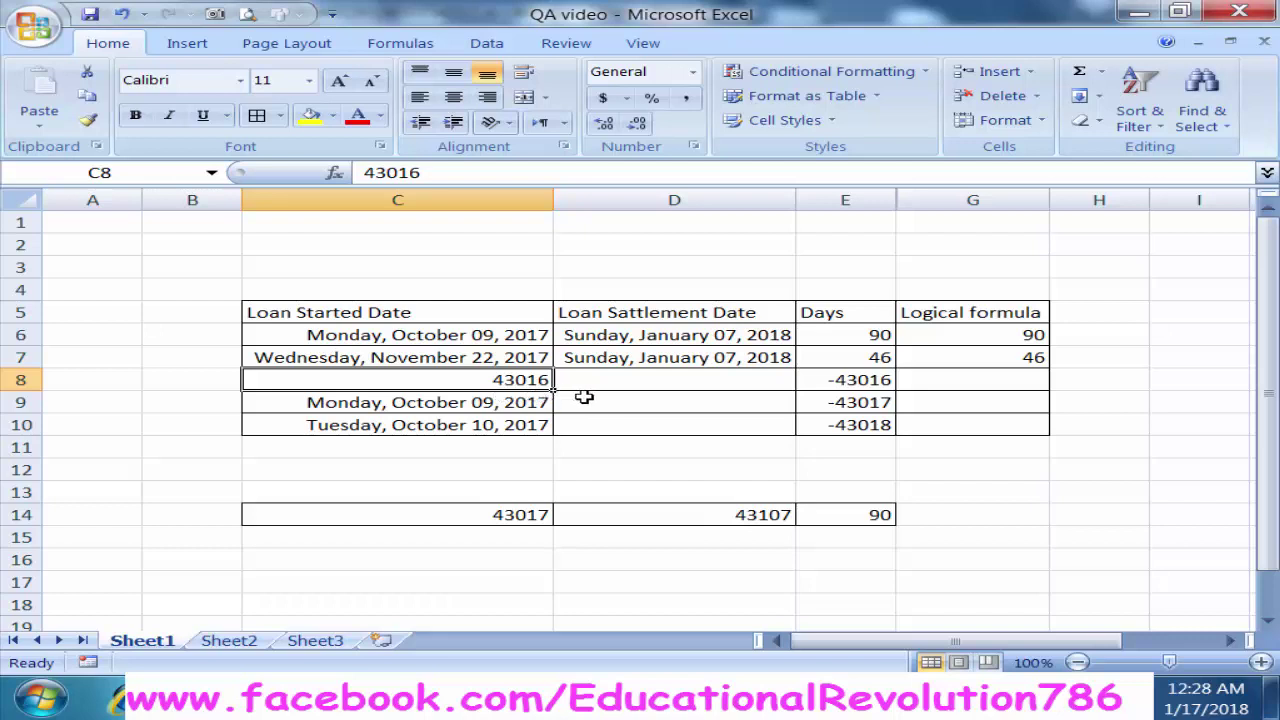
Step: Inspect E8's formula references and confirm it unchanged at -43016
{"action": "left_click", "coordinate": [866, 382]}
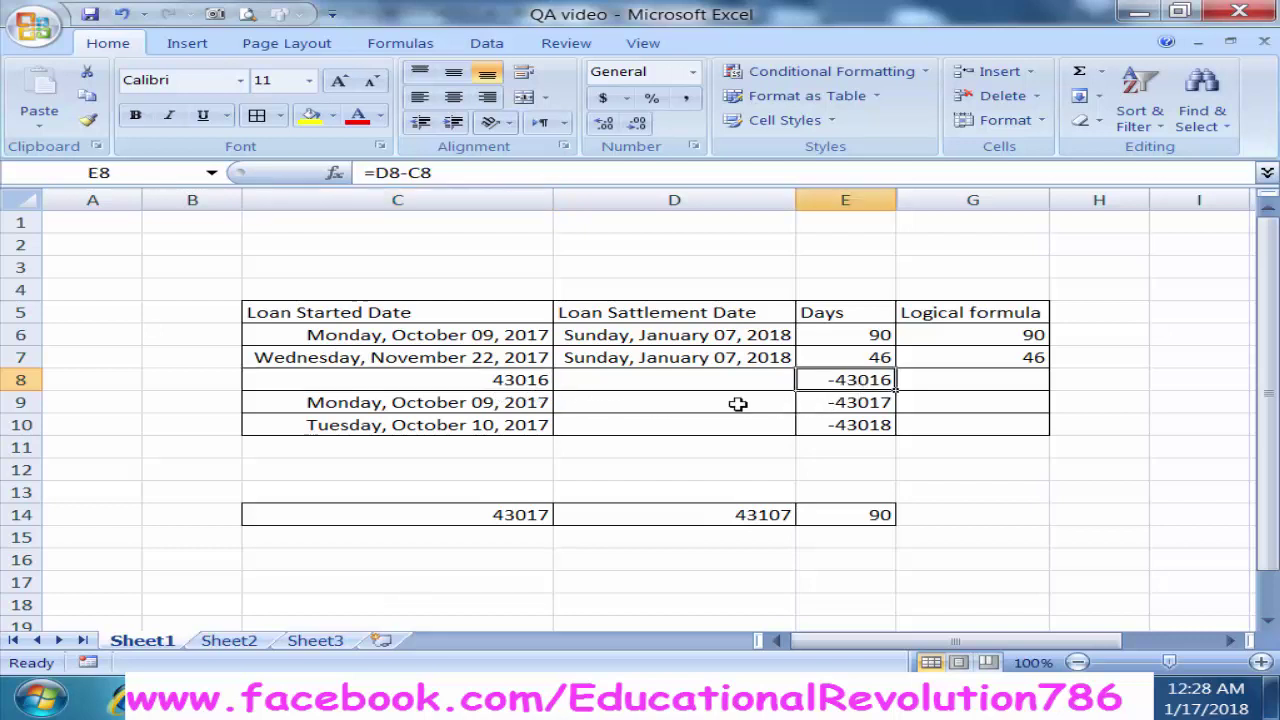
{"action": "double_click", "coordinate": [848, 382]}
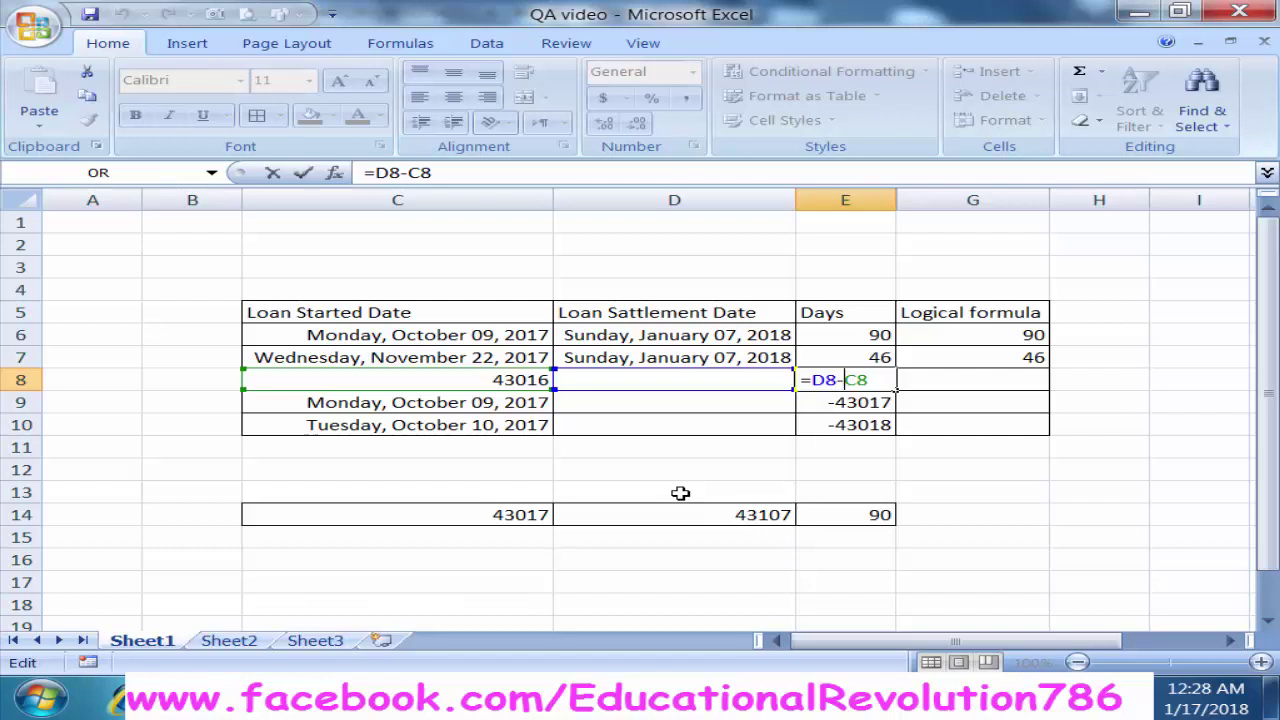
{"action": "key", "text": "ctrl+Return"}
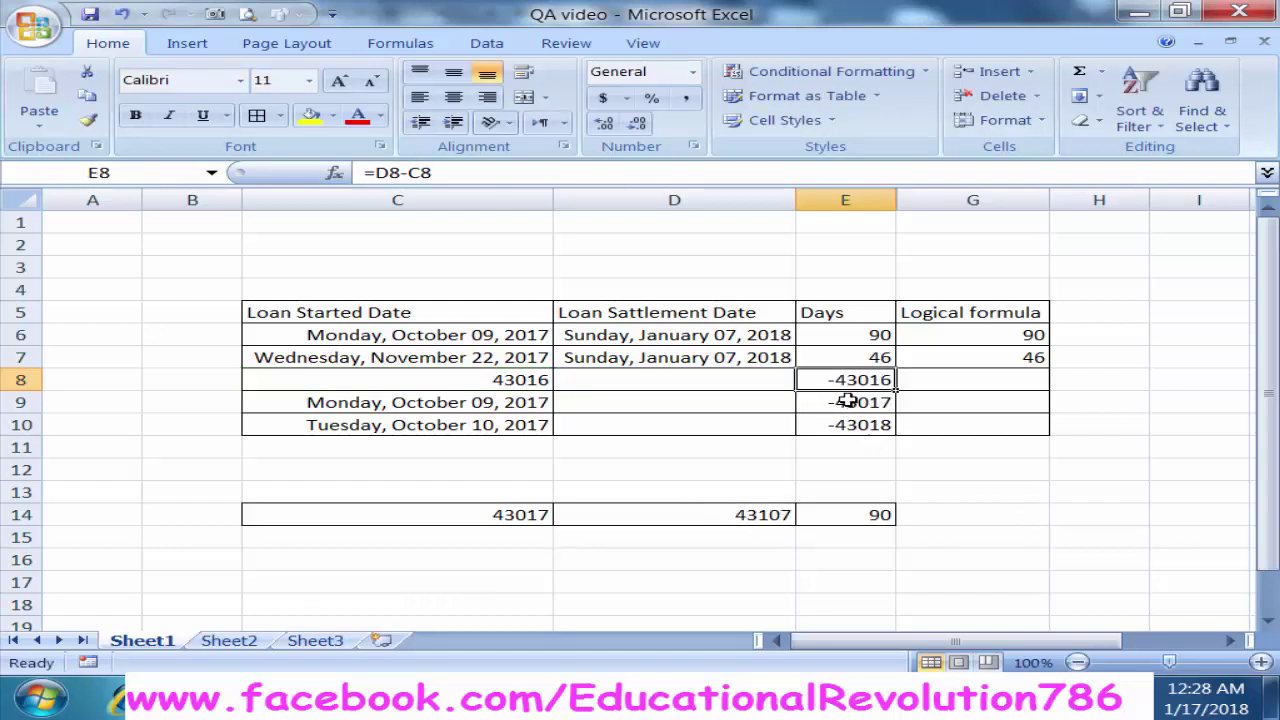
Step: Copy C7's long date format onto C8 with Format Painter
{"action": "left_click", "coordinate": [510, 380]}
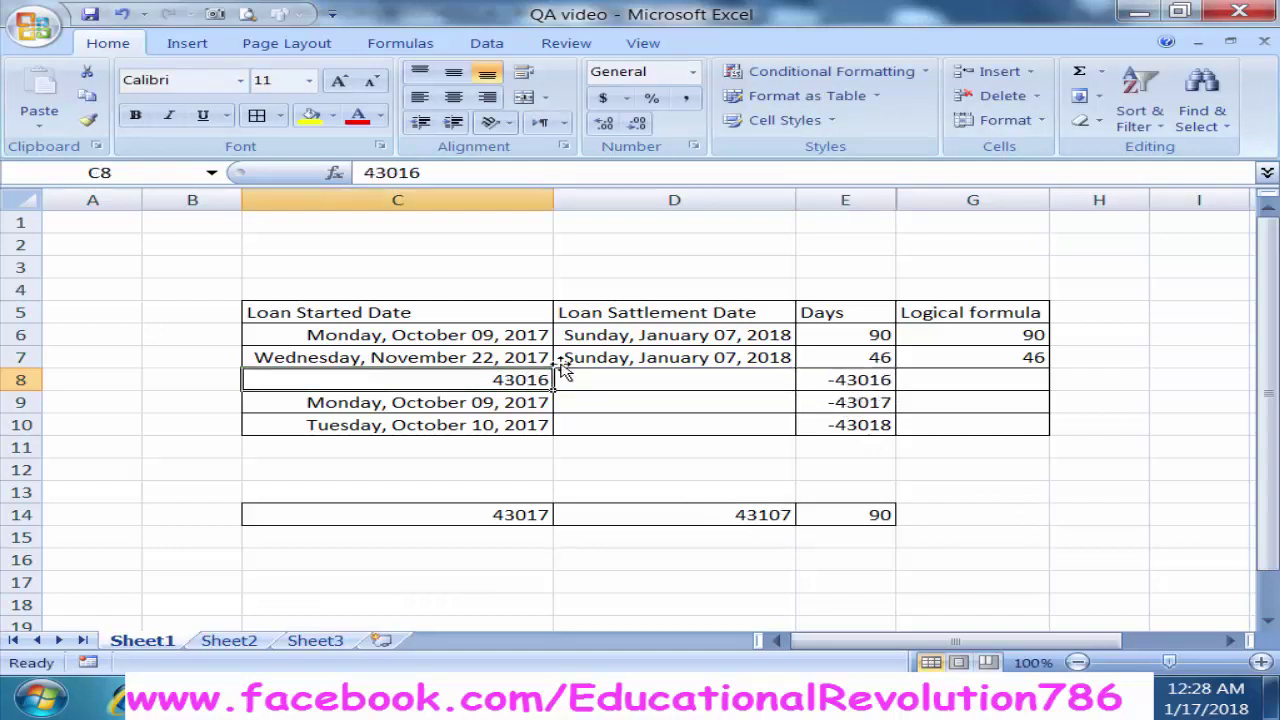
{"action": "left_click", "coordinate": [500, 360]}
{"action": "left_click", "coordinate": [88, 122]}
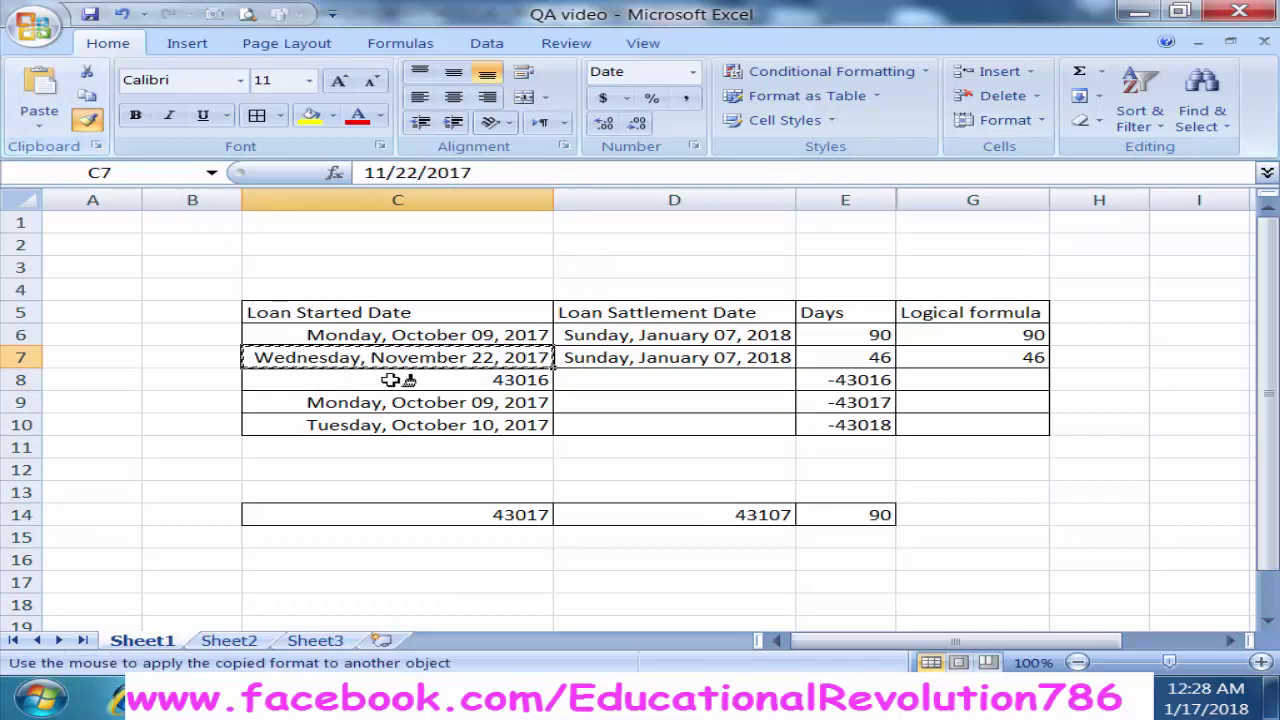
{"action": "left_click", "coordinate": [415, 379]}
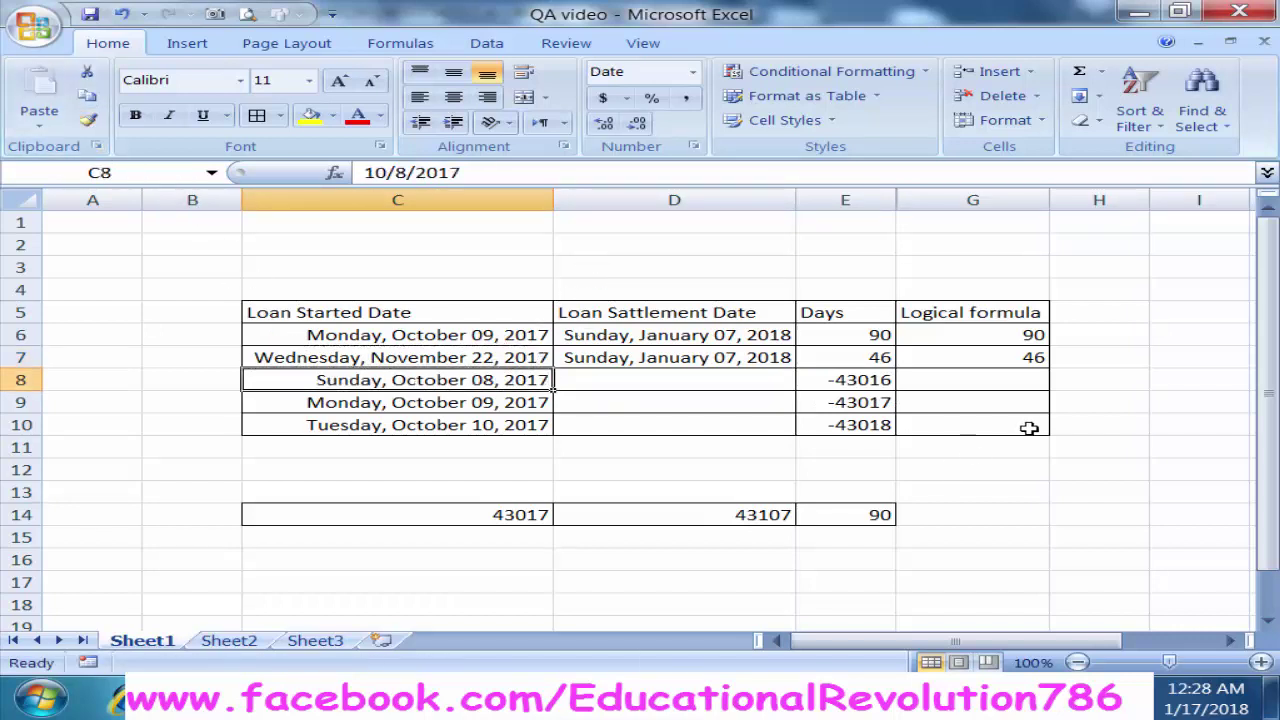
Step: Review the IF formulas in G6 and G7
{"action": "left_click", "coordinate": [983, 332]}
{"action": "left_click", "coordinate": [986, 360]}
{"action": "left_click", "coordinate": [986, 334]}
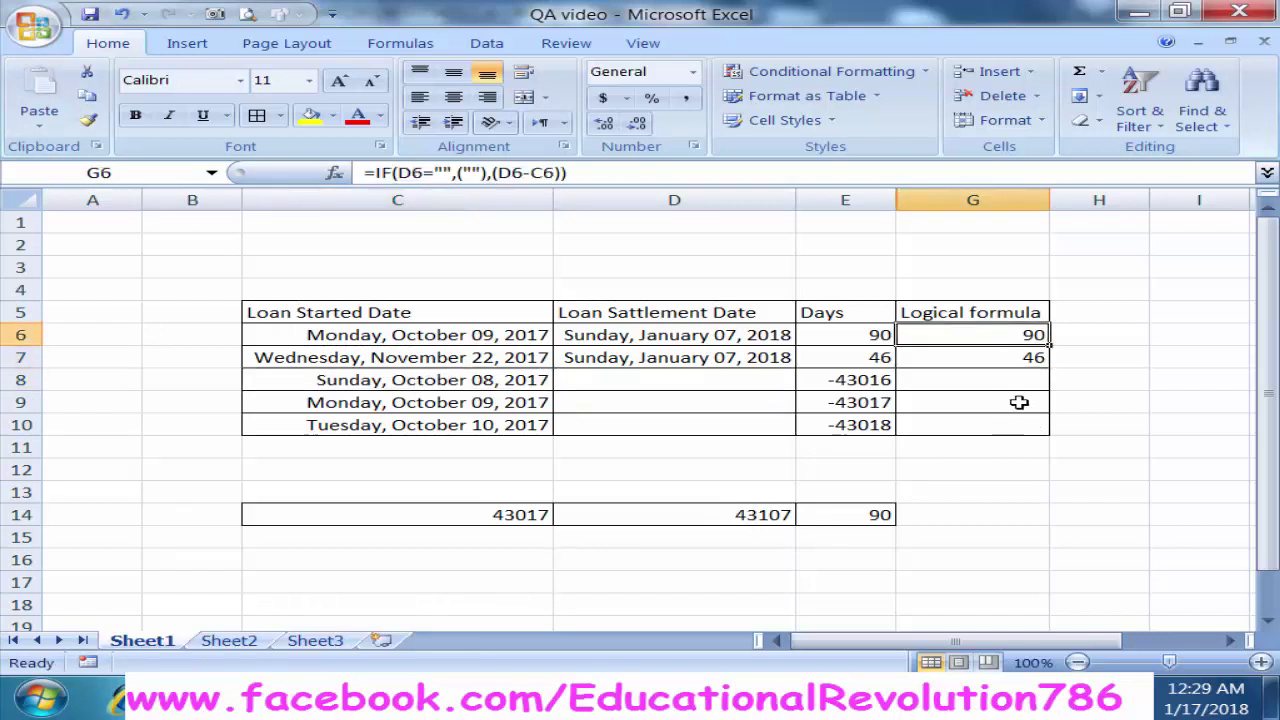
Step: Begin an IF formula in H6 that tests settlement date D6
{"action": "left_click", "coordinate": [1094, 334]}
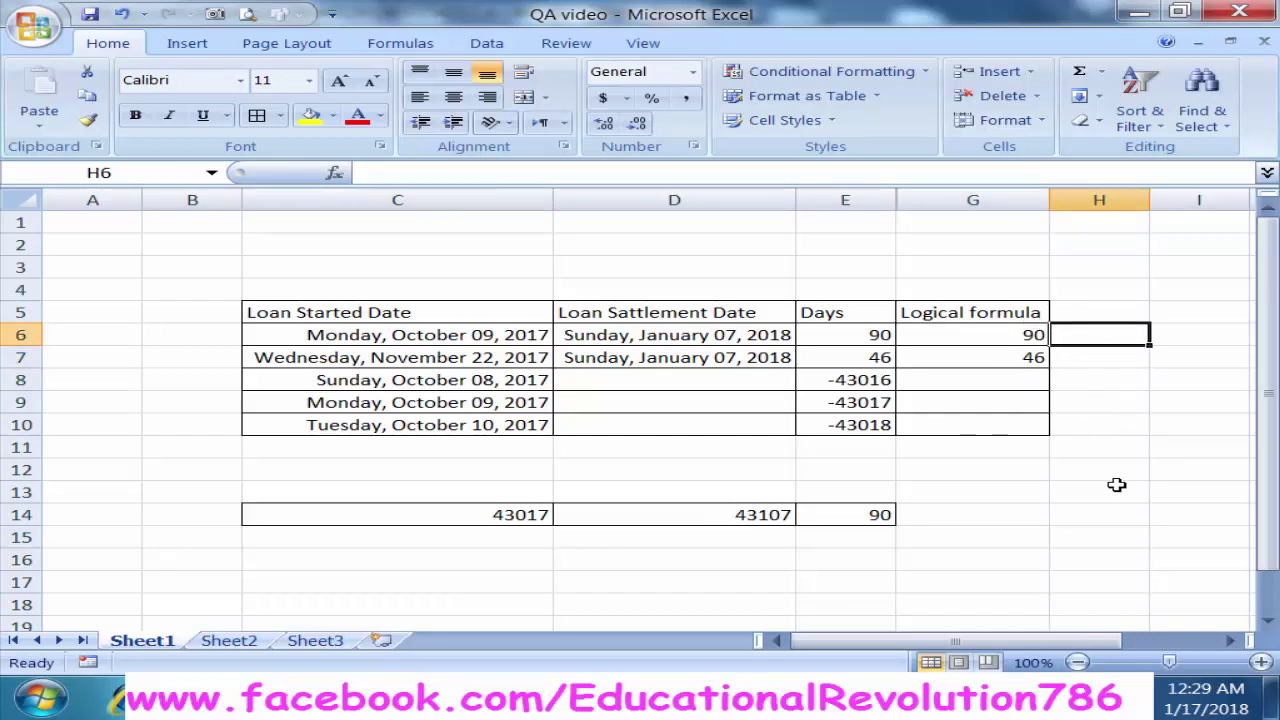
{"action": "type", "text": "="}
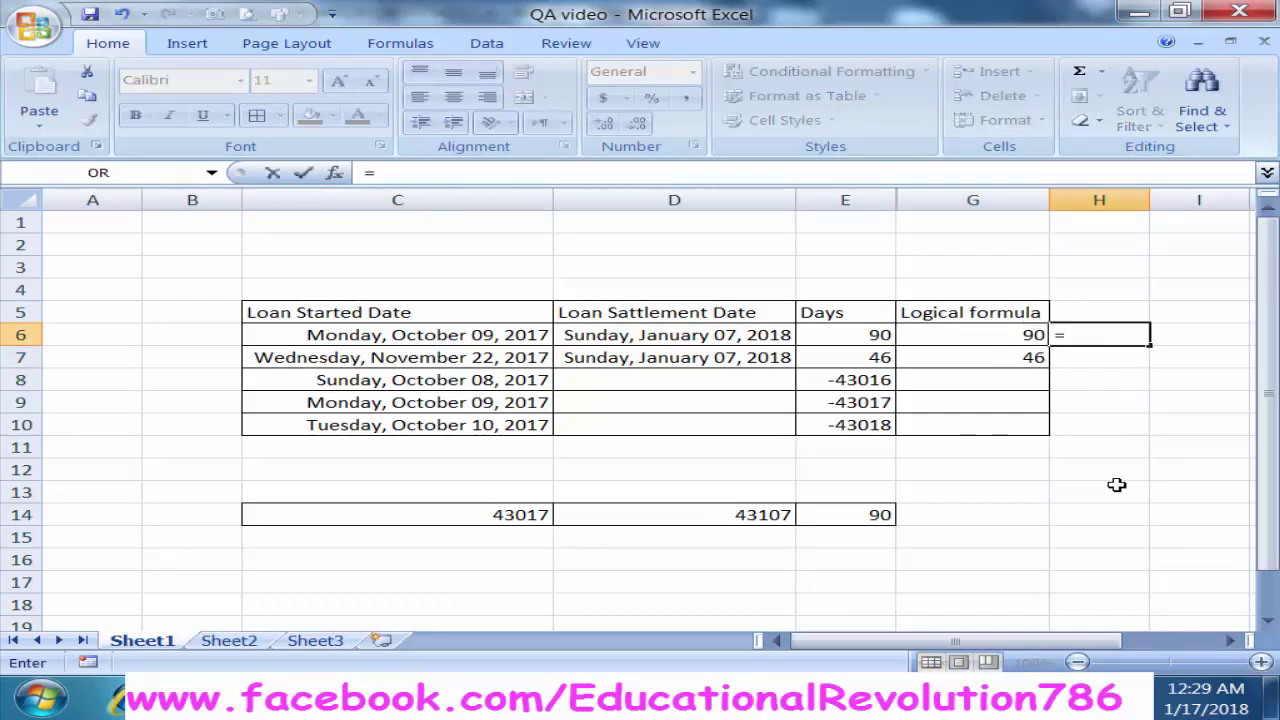
{"action": "type", "text": "if("}
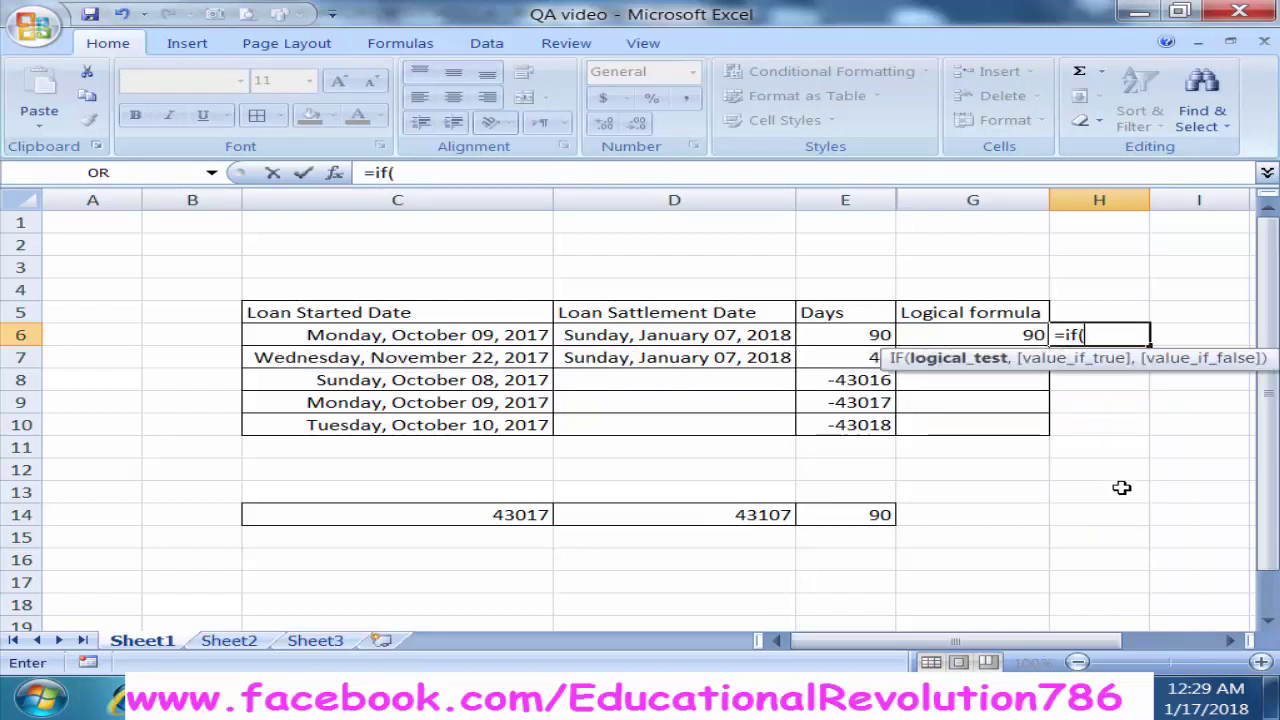
{"action": "left_click", "coordinate": [674, 335]}
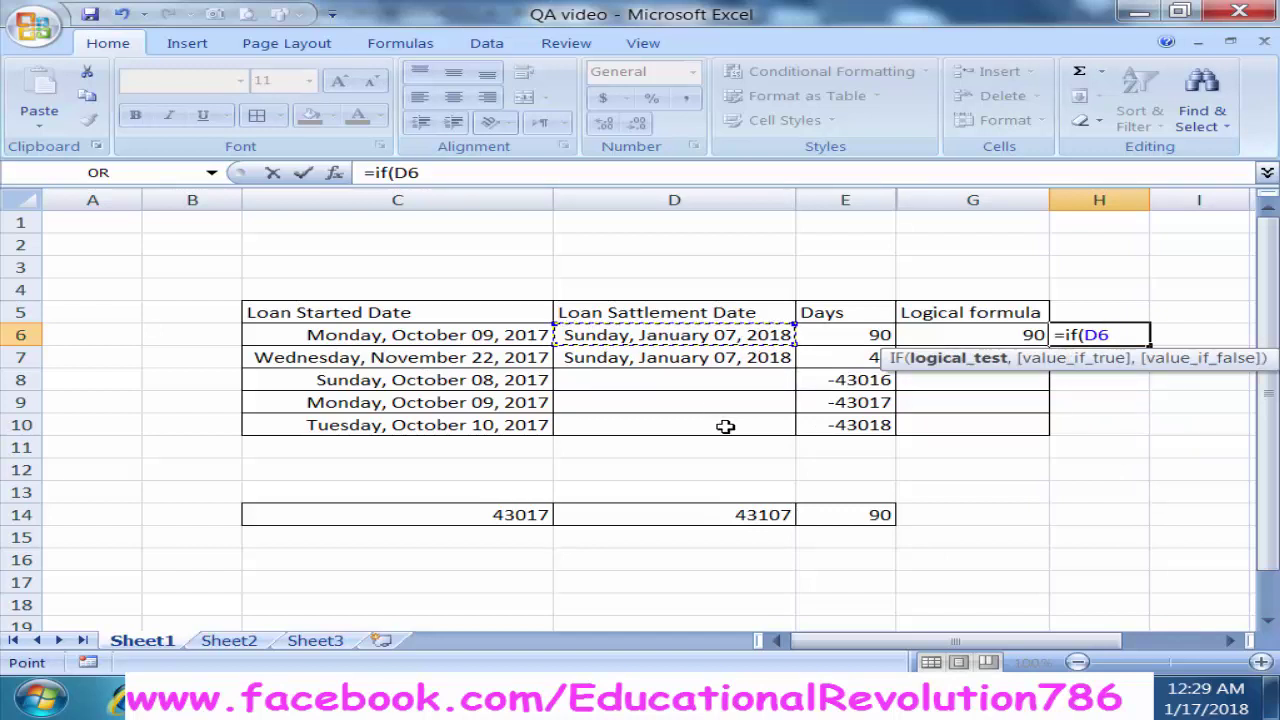
{"action": "type", "text": ","}
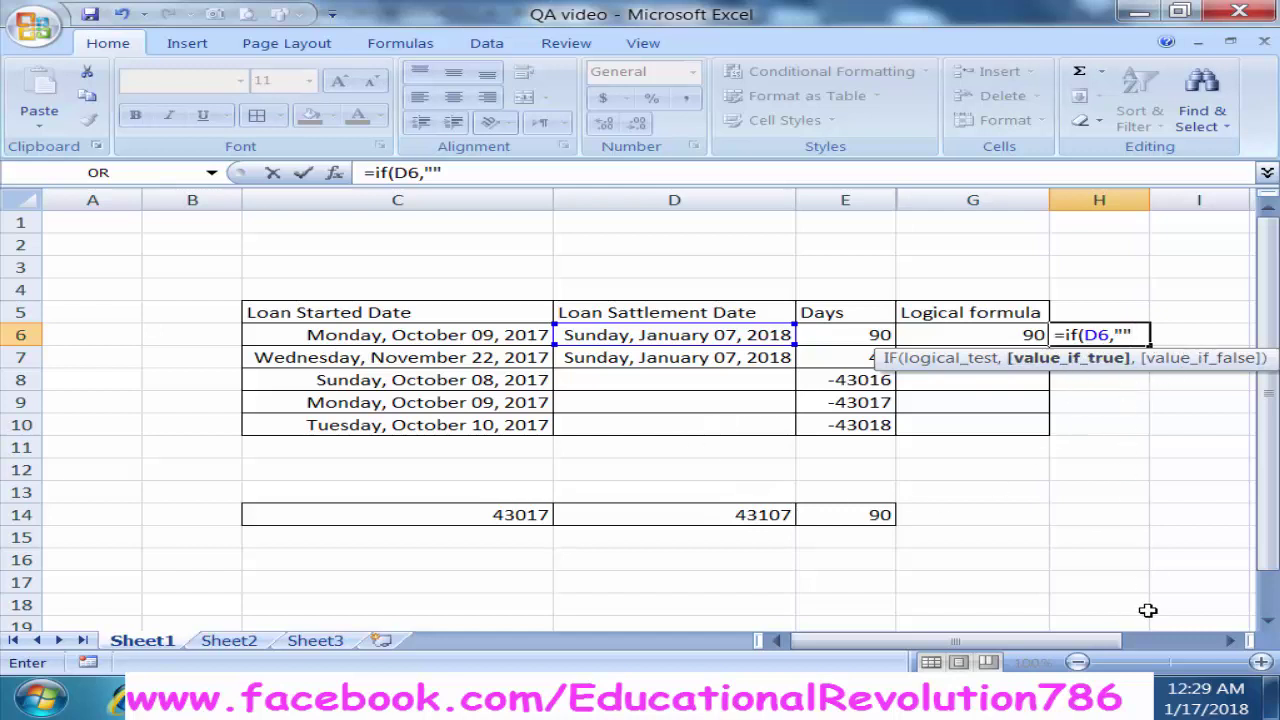
{"action": "left_click_drag", "start_coordinate": [1100, 640], "coordinate": [1148, 640]}
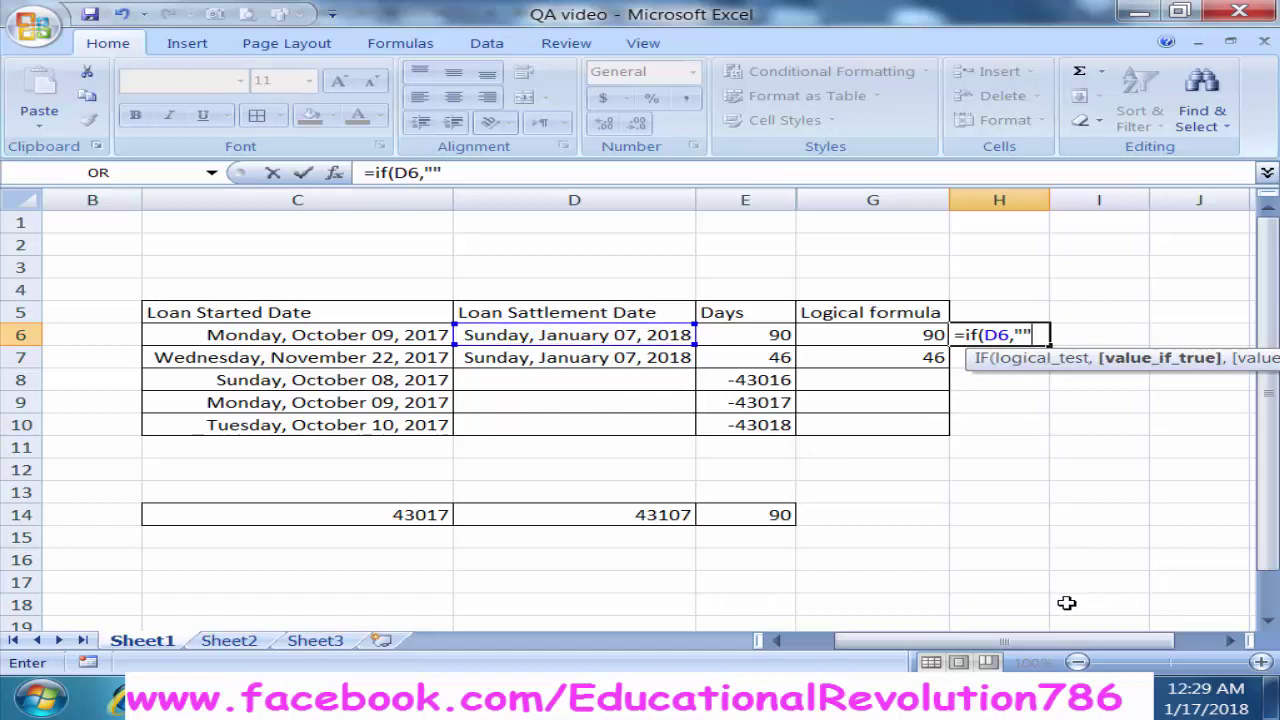
Step: Add a blank "" result and D6-C6 as the day-count result
{"action": "type", "text": ",("}
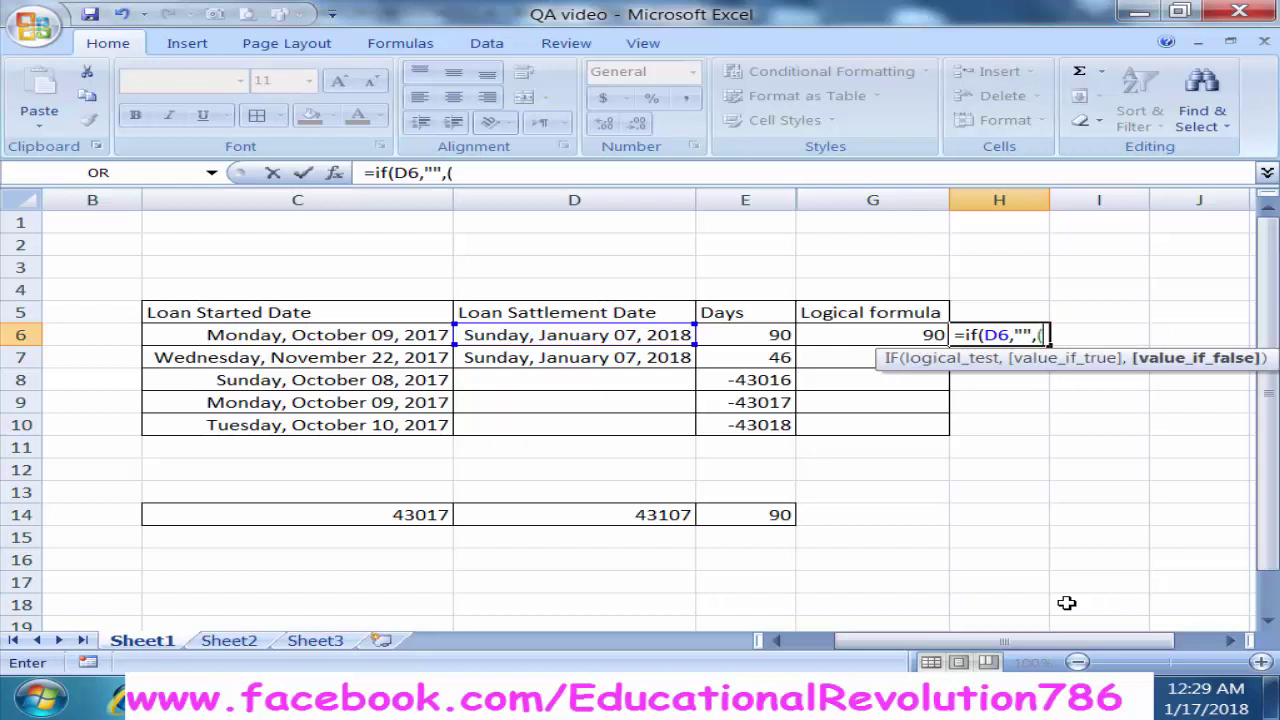
{"action": "type", "text": "\"\""}
{"action": "type", "text": ","}
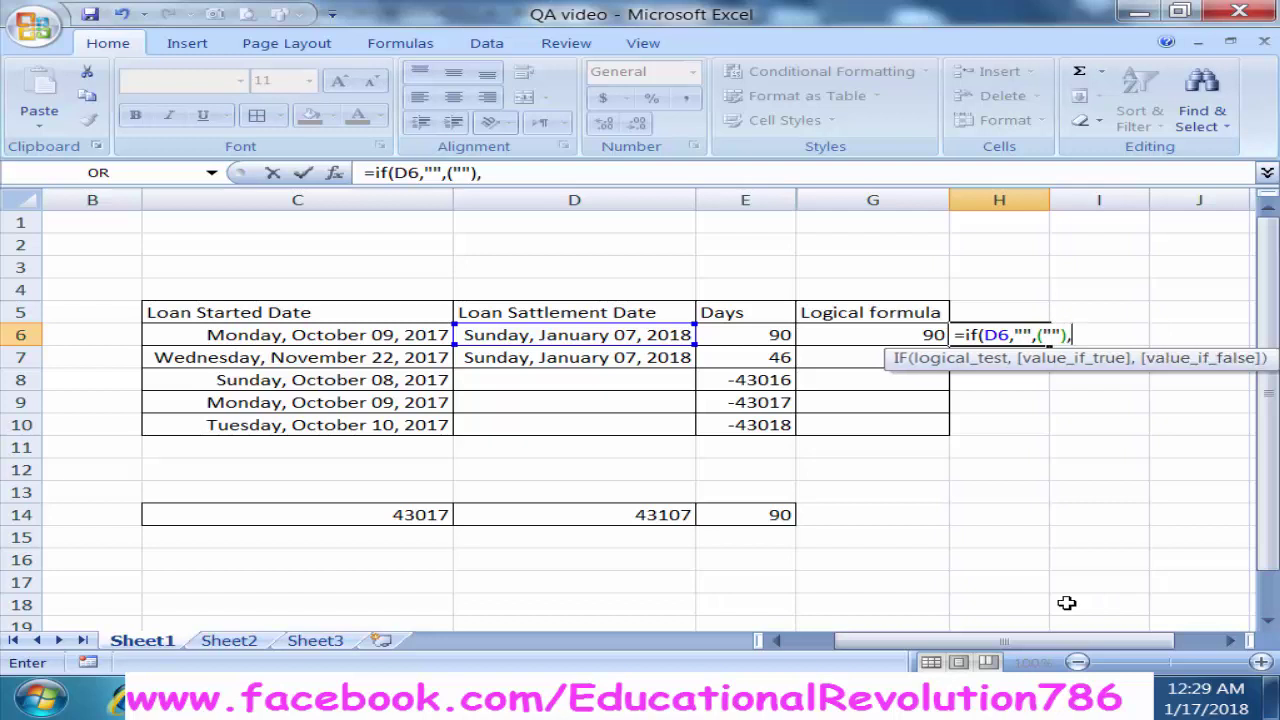
{"action": "type", "text": "("}
{"action": "left_click", "coordinate": [637, 336]}
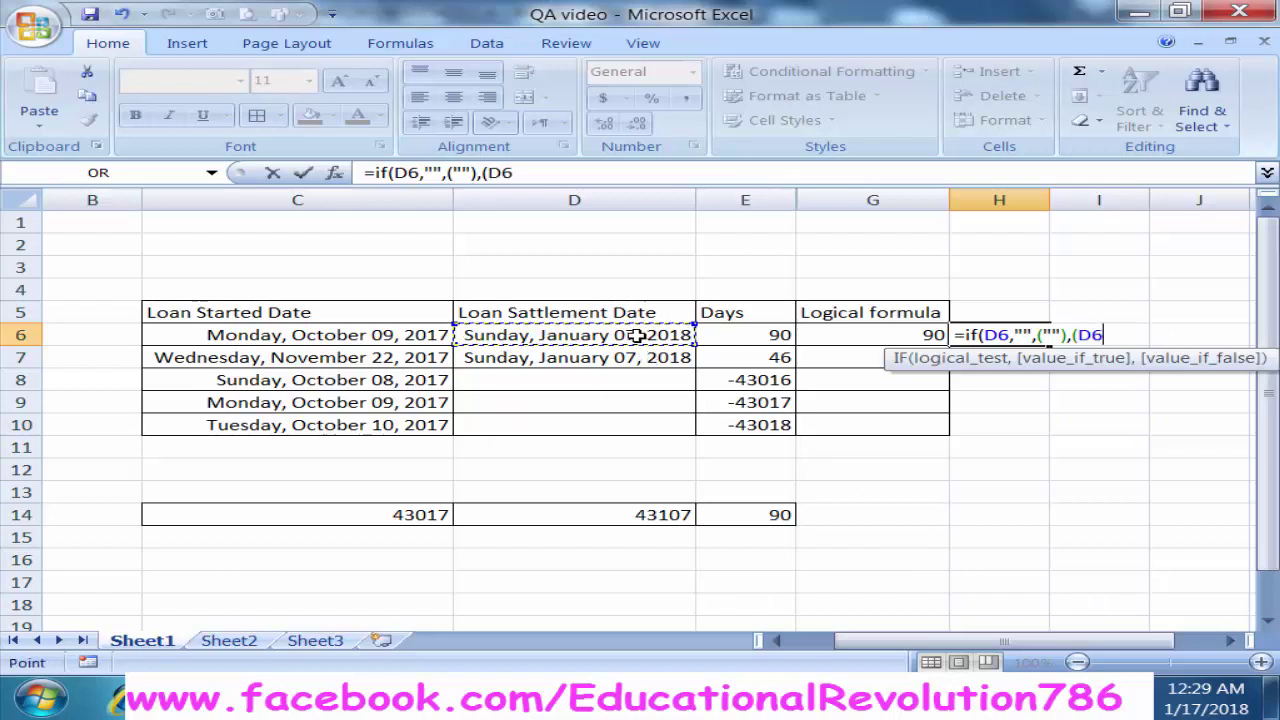
{"action": "type", "text": "-"}
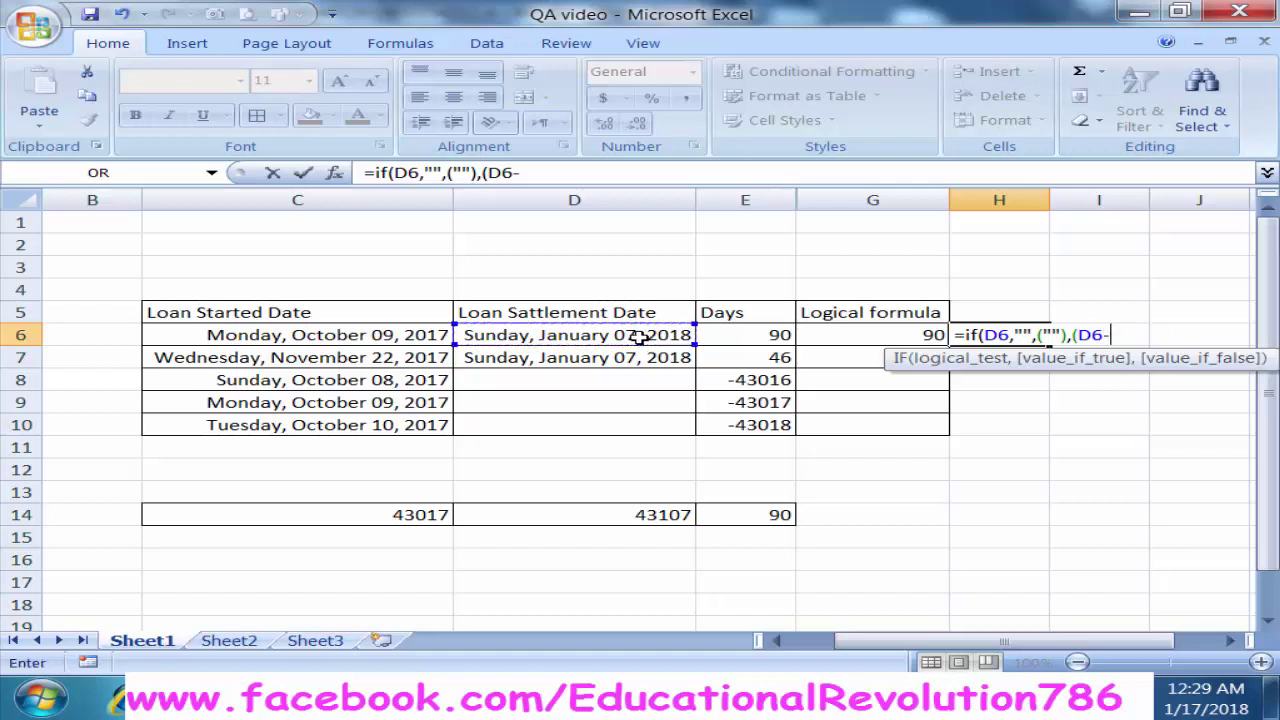
{"action": "left_click", "coordinate": [402, 336]}
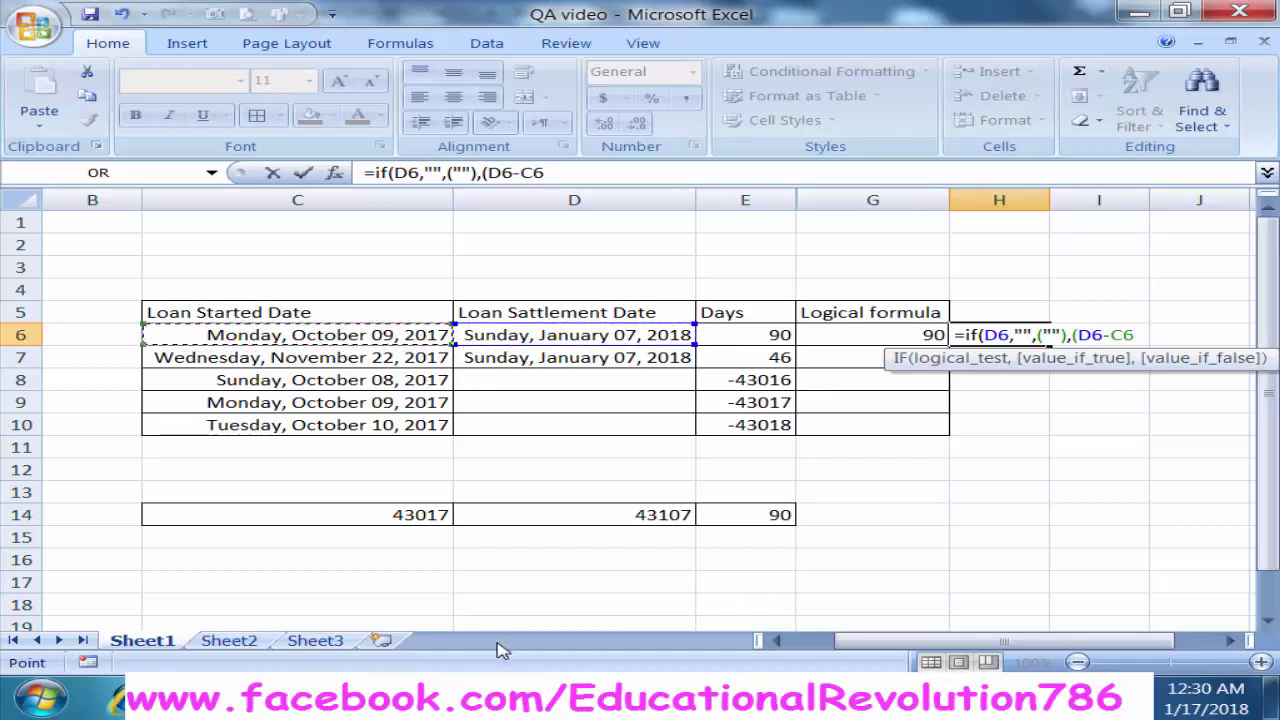
{"action": "type", "text": ")"}
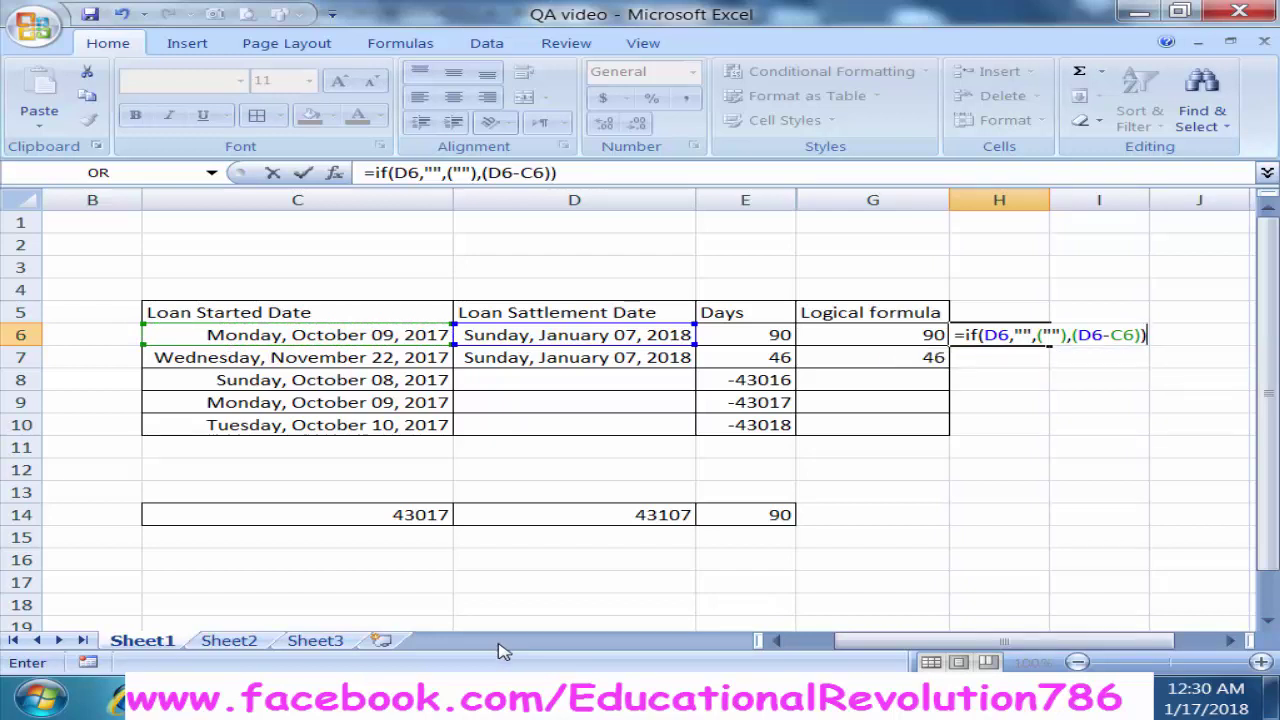
{"action": "key", "text": "Return"}
{"action": "key", "text": "Return"}
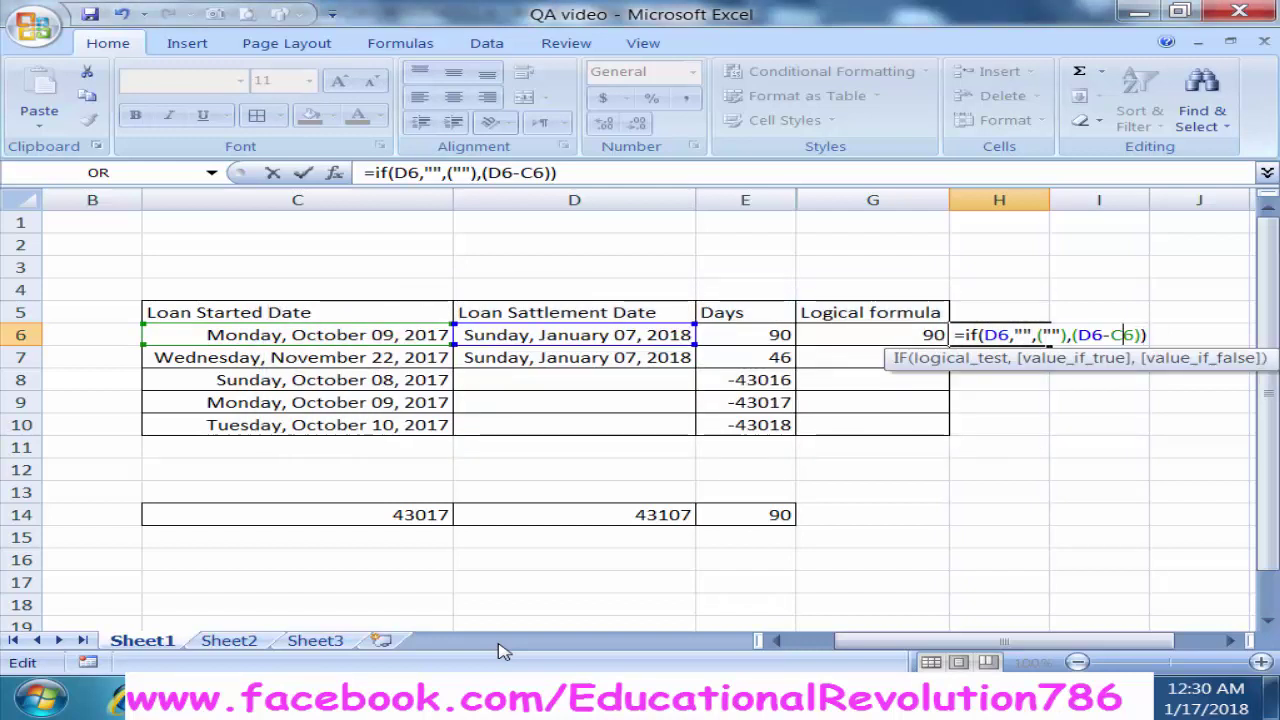
Step: Replace the comma after D6 with = so H6 reads =IF(D6="",(""),(D6-C6)) and shows 90
{"action": "key", "text": "Left"}
{"action": "key", "text": "Left"}
{"action": "key", "text": "Left"}
{"action": "key", "text": "Left"}
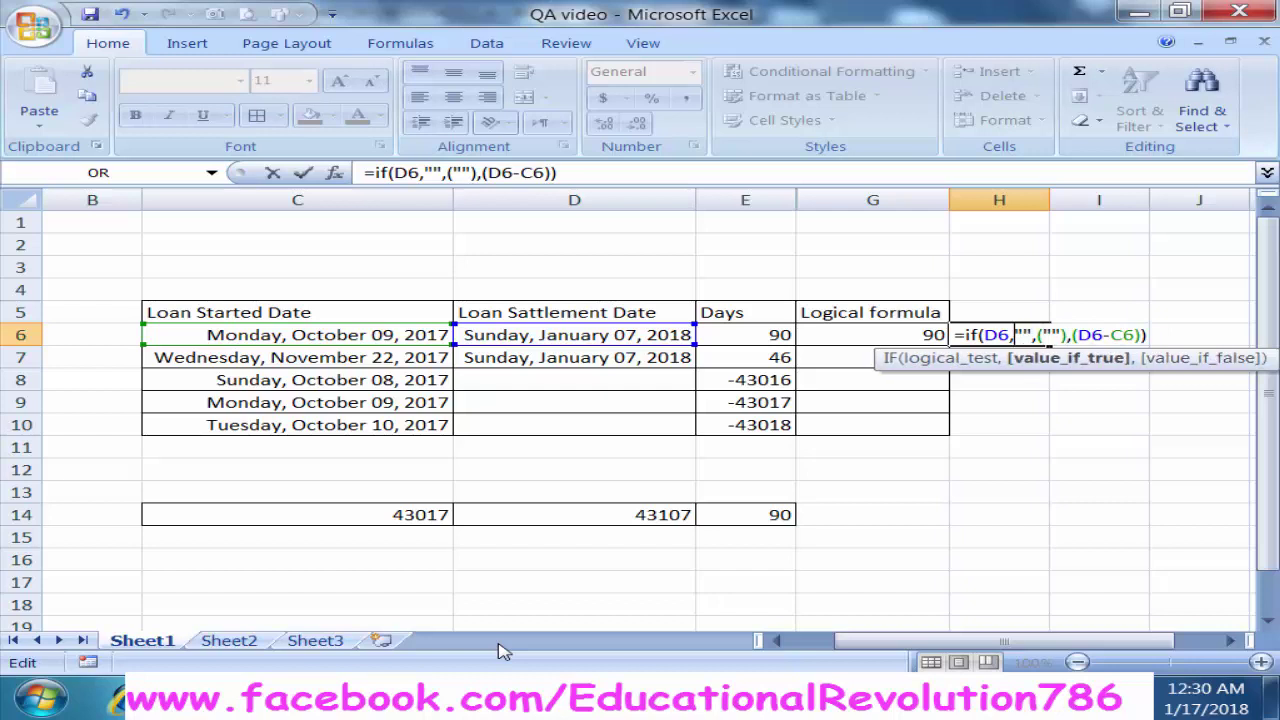
{"action": "key", "text": "BackSpace"}
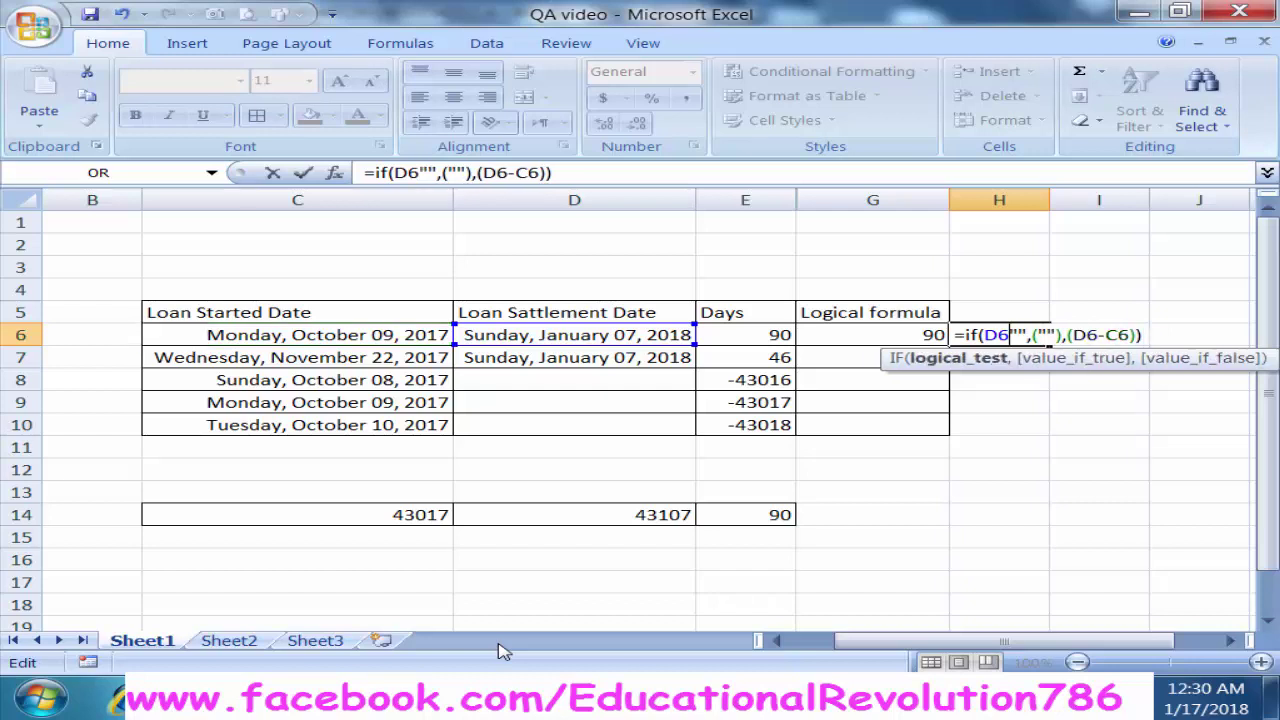
{"action": "type", "text": "="}
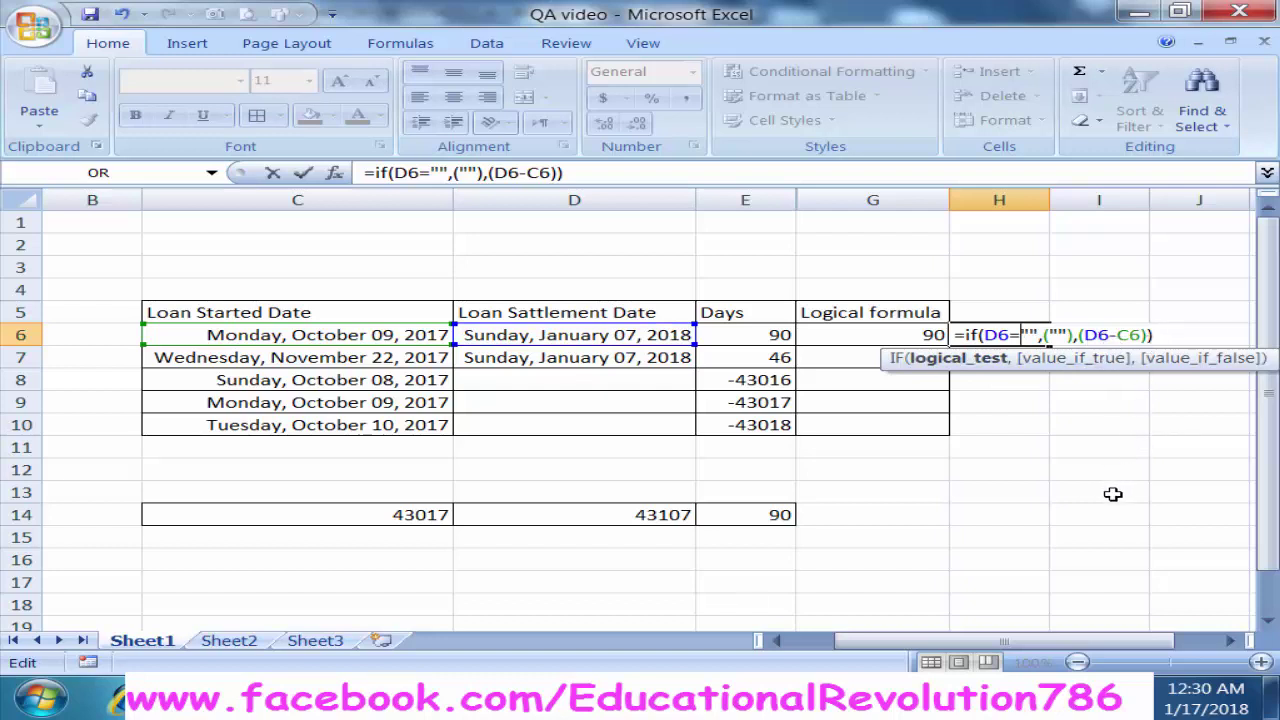
{"action": "key", "text": "Return"}
{"action": "key", "text": "Up"}
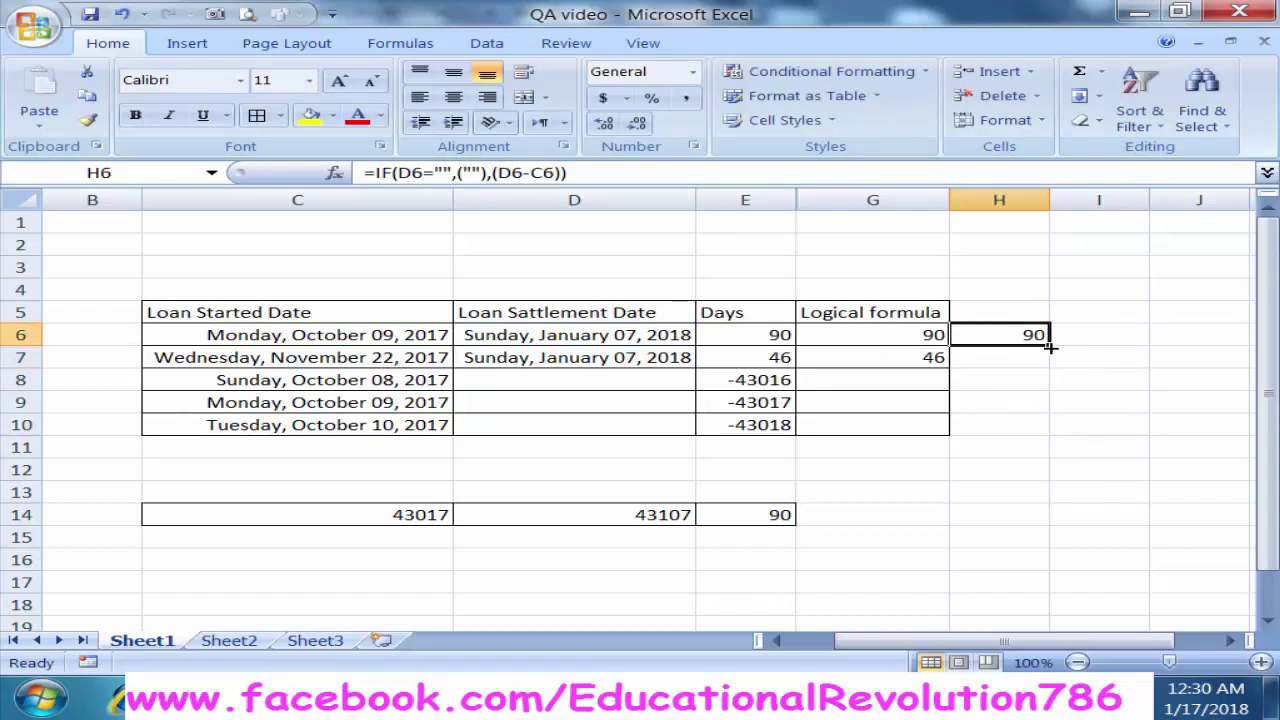
Step: Copy H6's IF formula down to H10 and check that row 7 gives 46
{"action": "left_click_drag", "start_coordinate": [1049, 347], "coordinate": [1055, 432]}
{"action": "key", "text": "ctrl+z"}
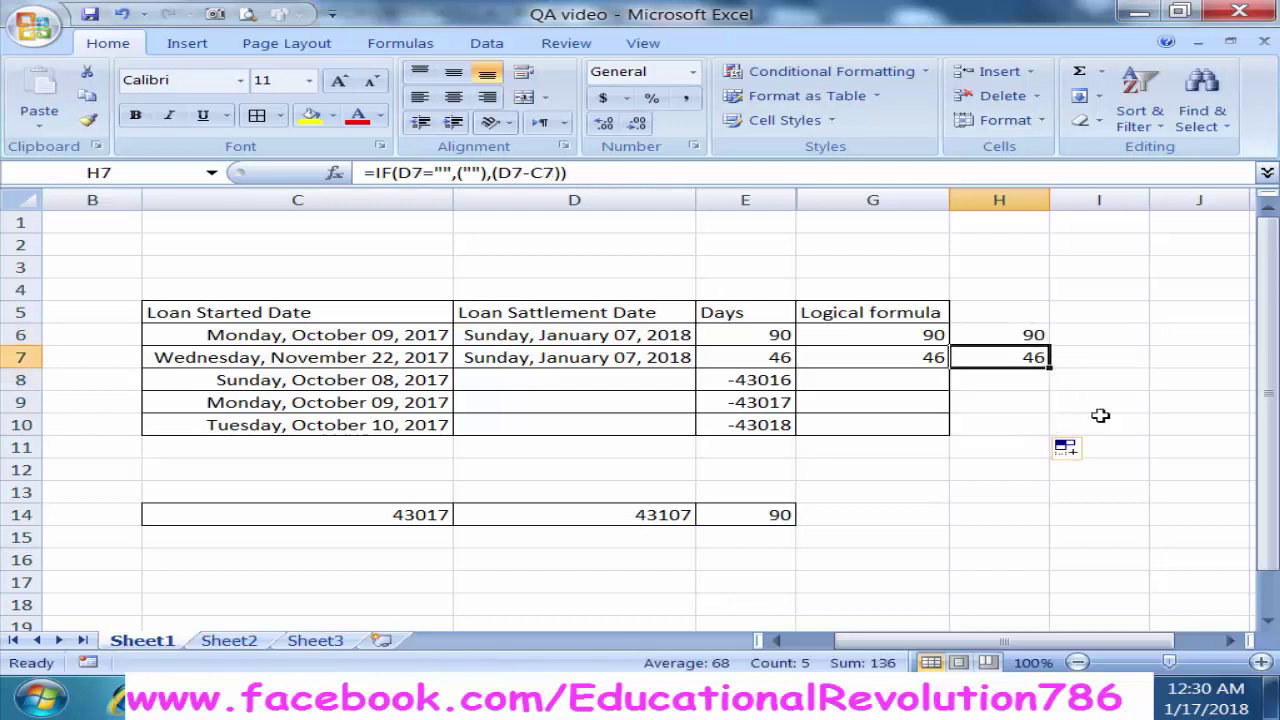
{"action": "key", "text": "ctrl+z"}
{"action": "left_click", "coordinate": [1032, 356]}
{"action": "left_click", "coordinate": [1029, 329]}
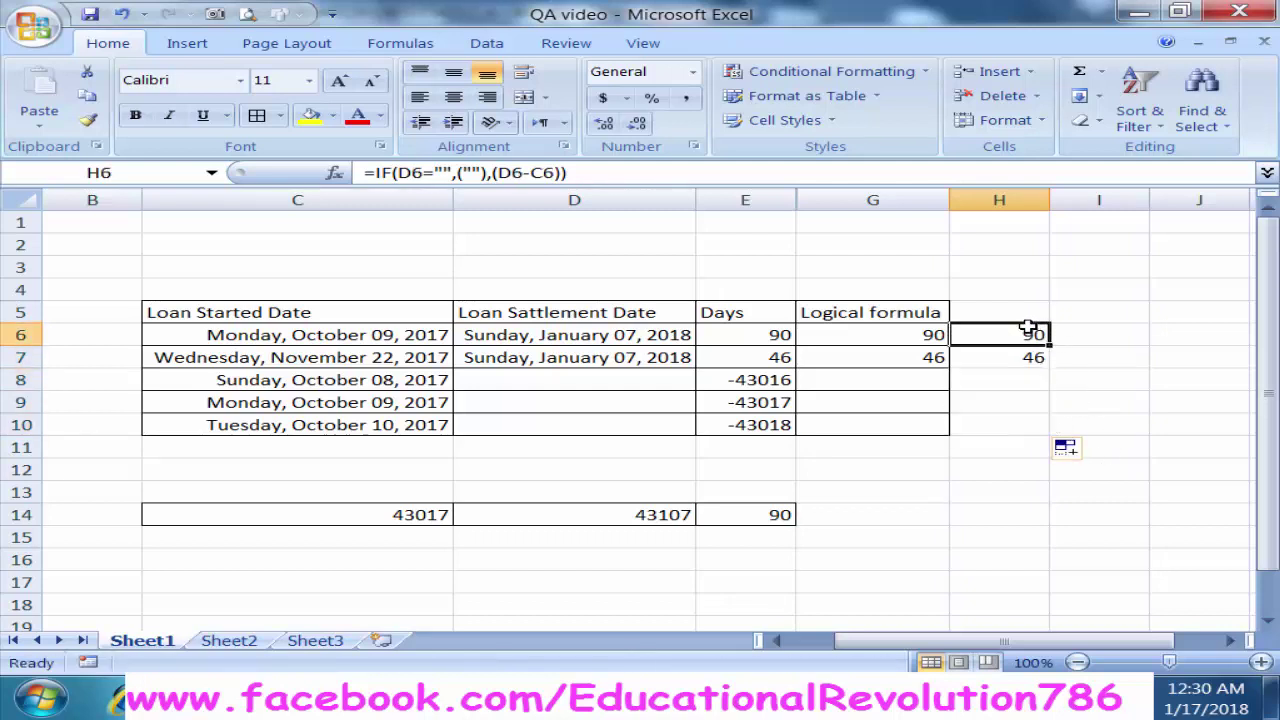
{"action": "left_click", "coordinate": [1029, 357]}
Step: Inspect the copied formulas in H8:H10, which stay blank for empty settlement dates
{"action": "left_click", "coordinate": [1018, 332]}
{"action": "left_click", "coordinate": [1036, 357]}
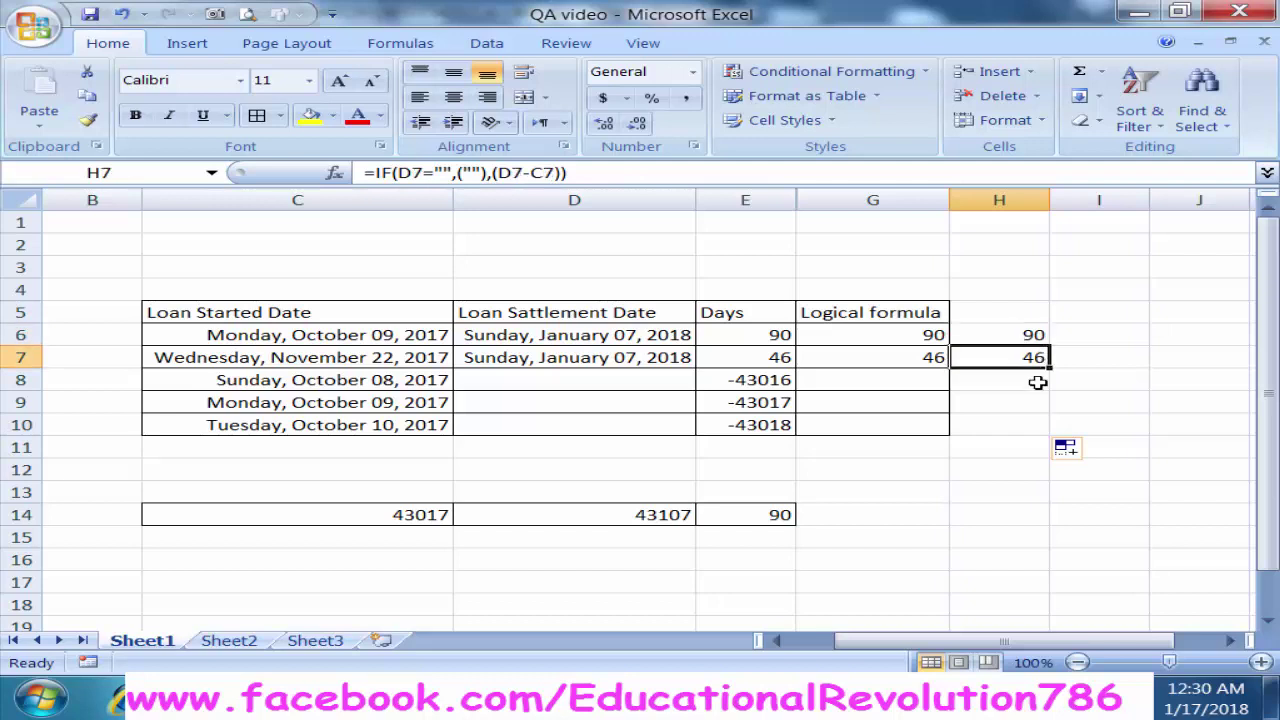
{"action": "left_click", "coordinate": [1028, 380]}
{"action": "left_click", "coordinate": [1023, 405]}
{"action": "left_click", "coordinate": [1020, 420]}
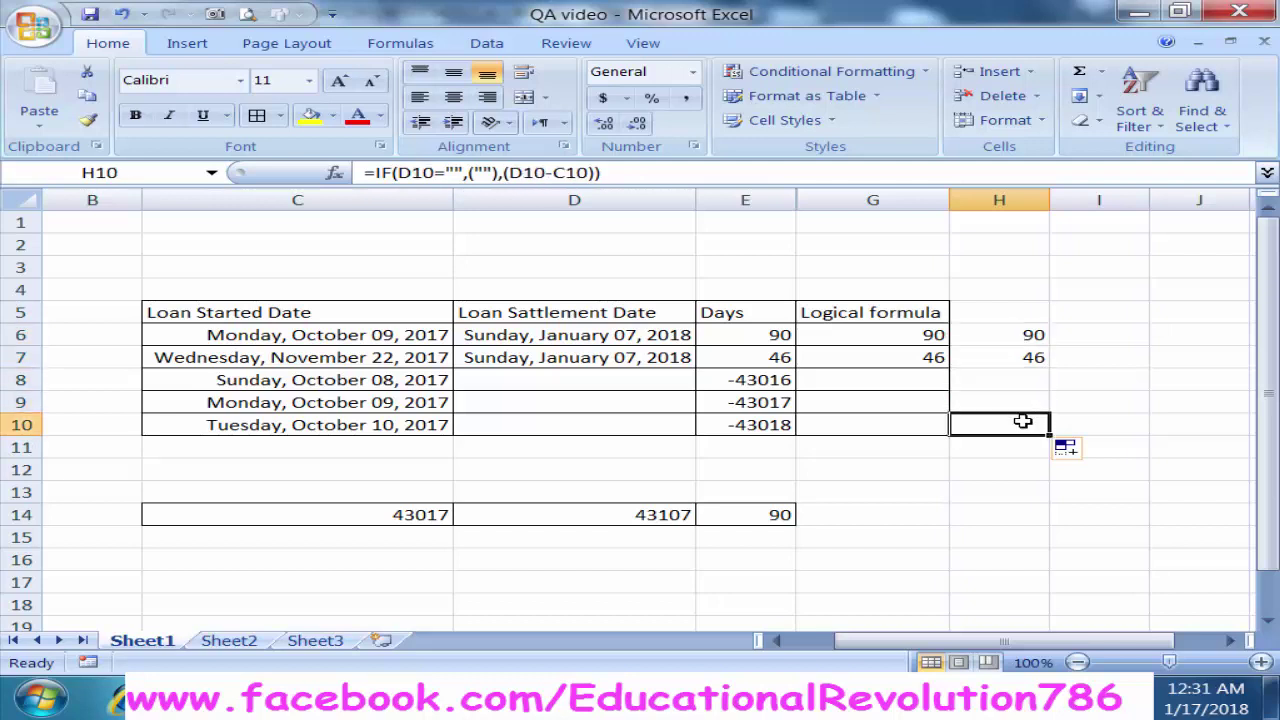
{"action": "left_click", "coordinate": [1012, 380]}
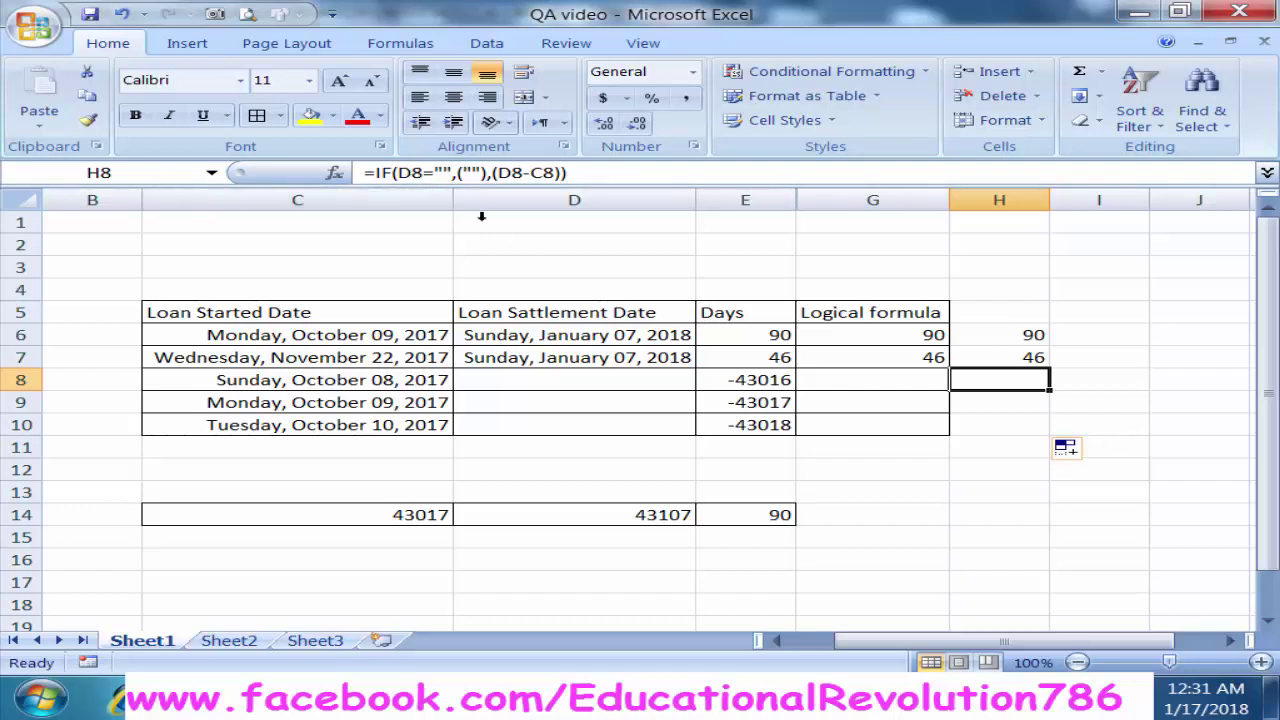
{"action": "double_click", "coordinate": [985, 380]}
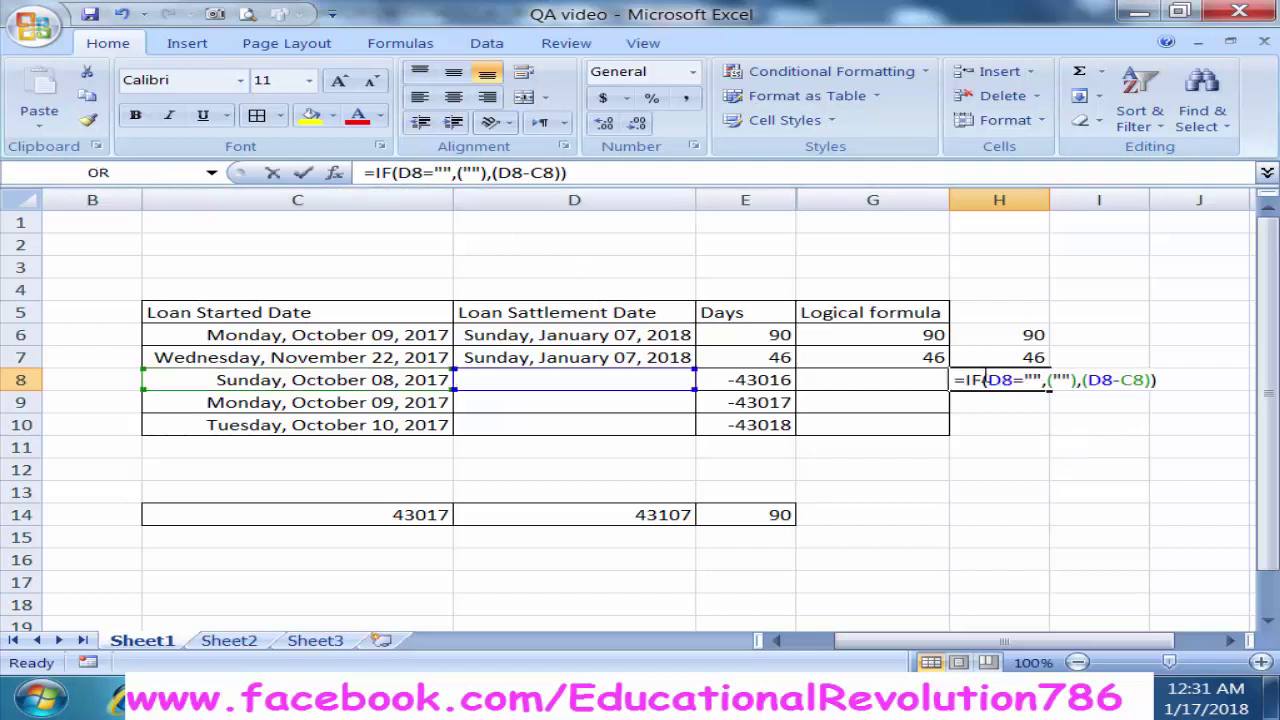
{"action": "left_click", "coordinate": [618, 390]}
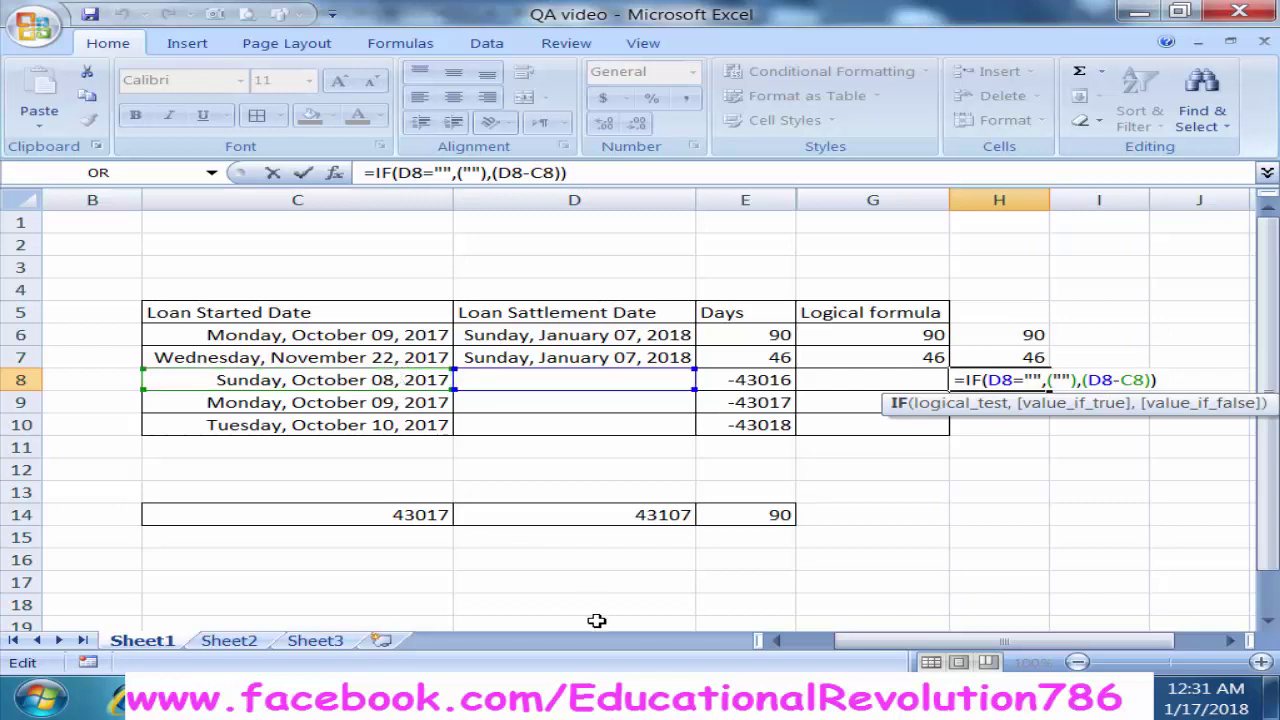
{"action": "key", "text": "Return"}
{"action": "key", "text": "Up"}
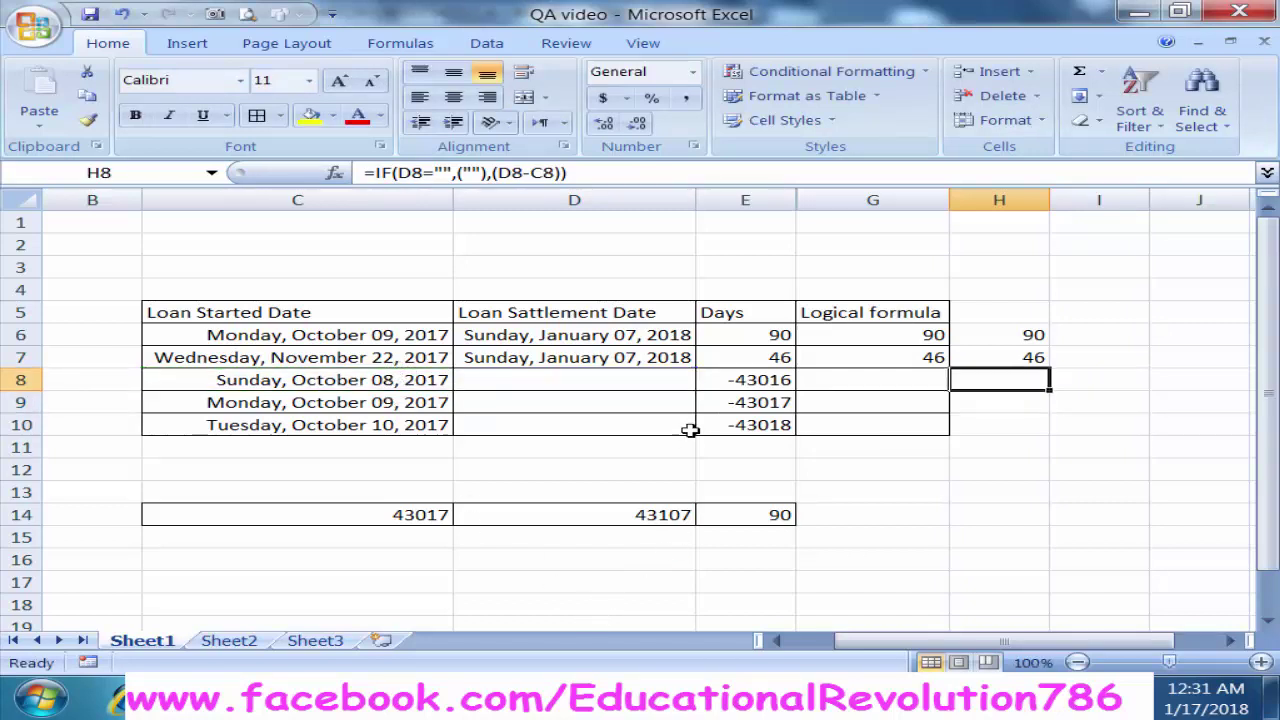
{"action": "left_click", "coordinate": [631, 386]}
Step: Enter 1/1/2018 as D8's settlement date and confirm H8's IF formula now returns 85 days
{"action": "mouse_move", "coordinate": [656, 698]}
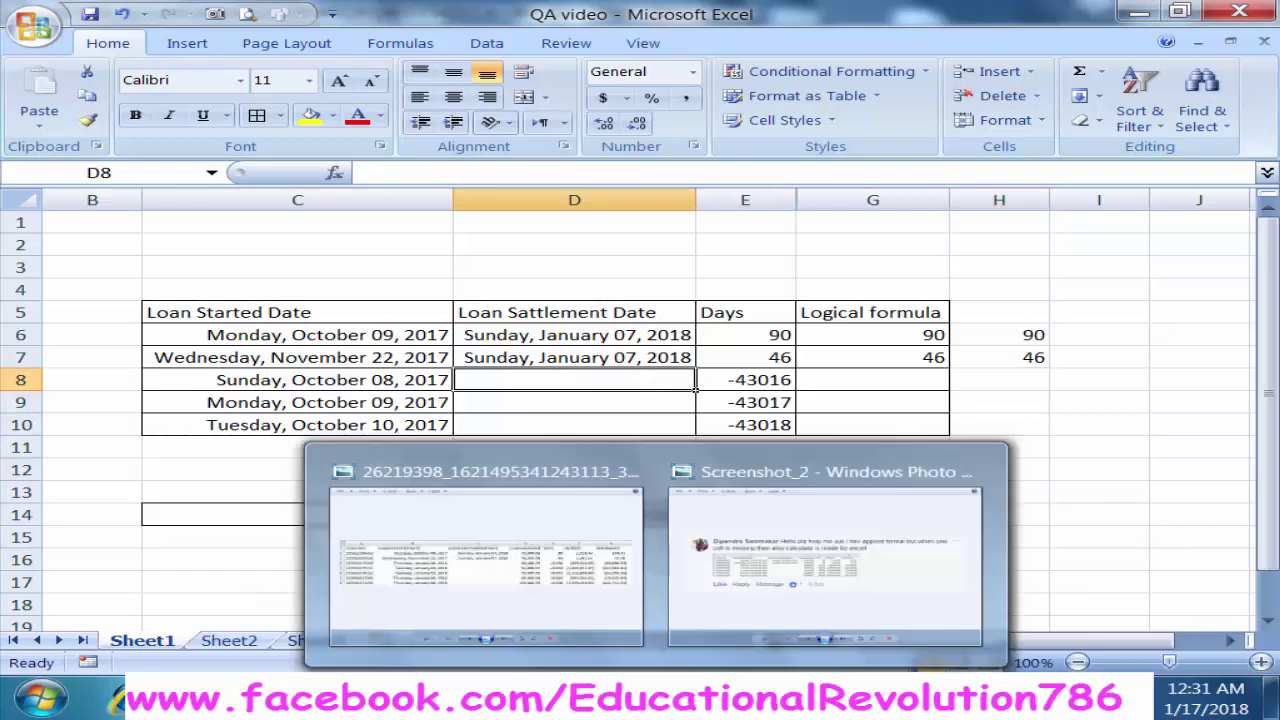
{"action": "type", "text": "1/1/"}
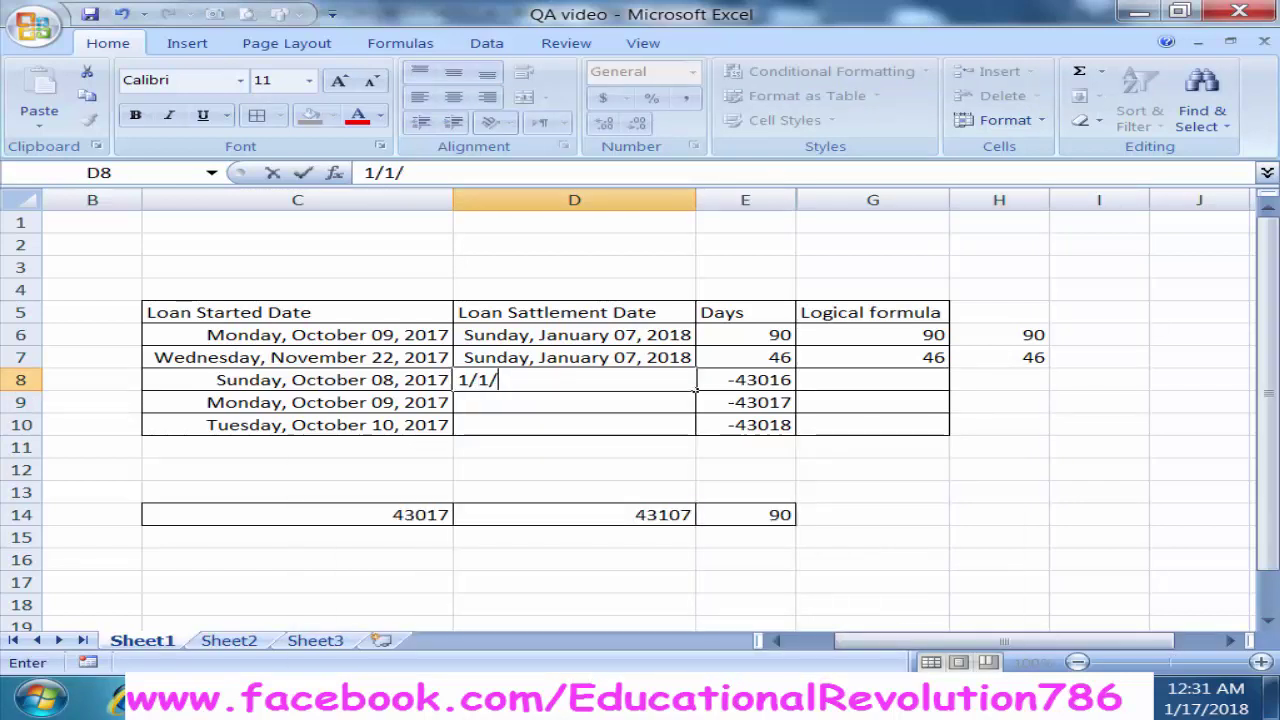
{"action": "type", "text": "201"}
{"action": "type", "text": "8"}
{"action": "key", "text": "Return"}
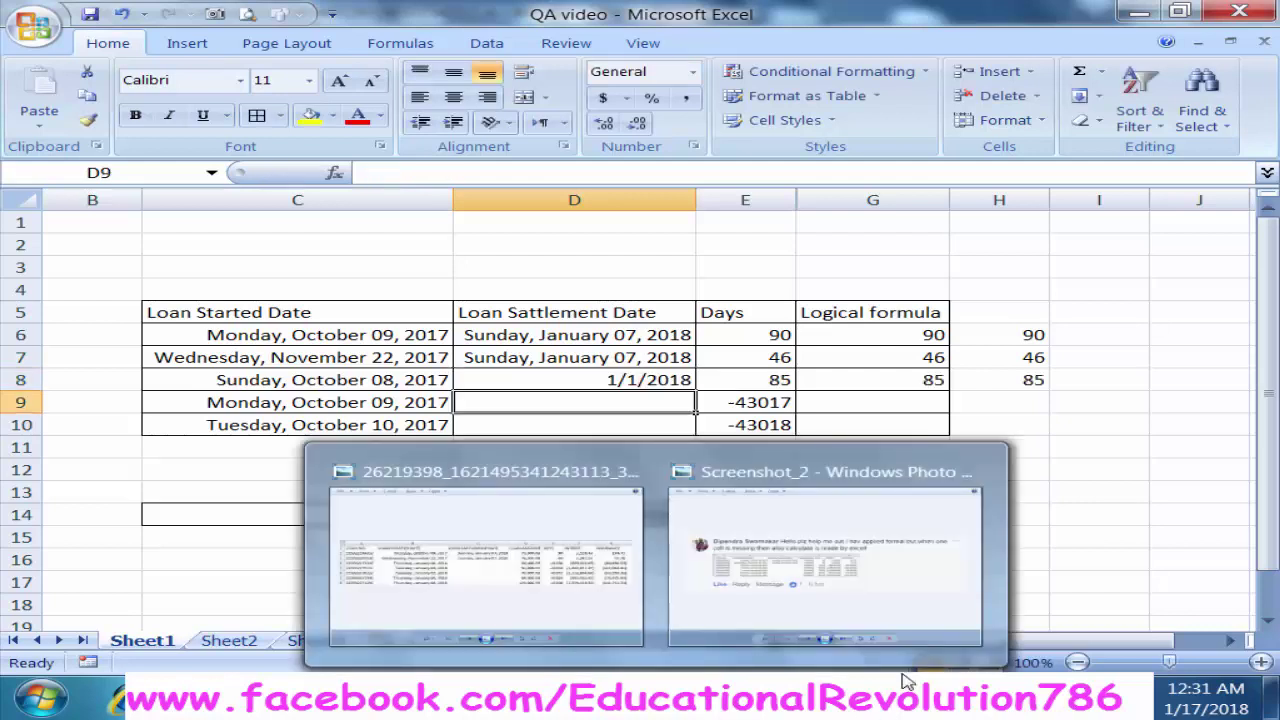
{"action": "left_click", "coordinate": [1035, 385]}
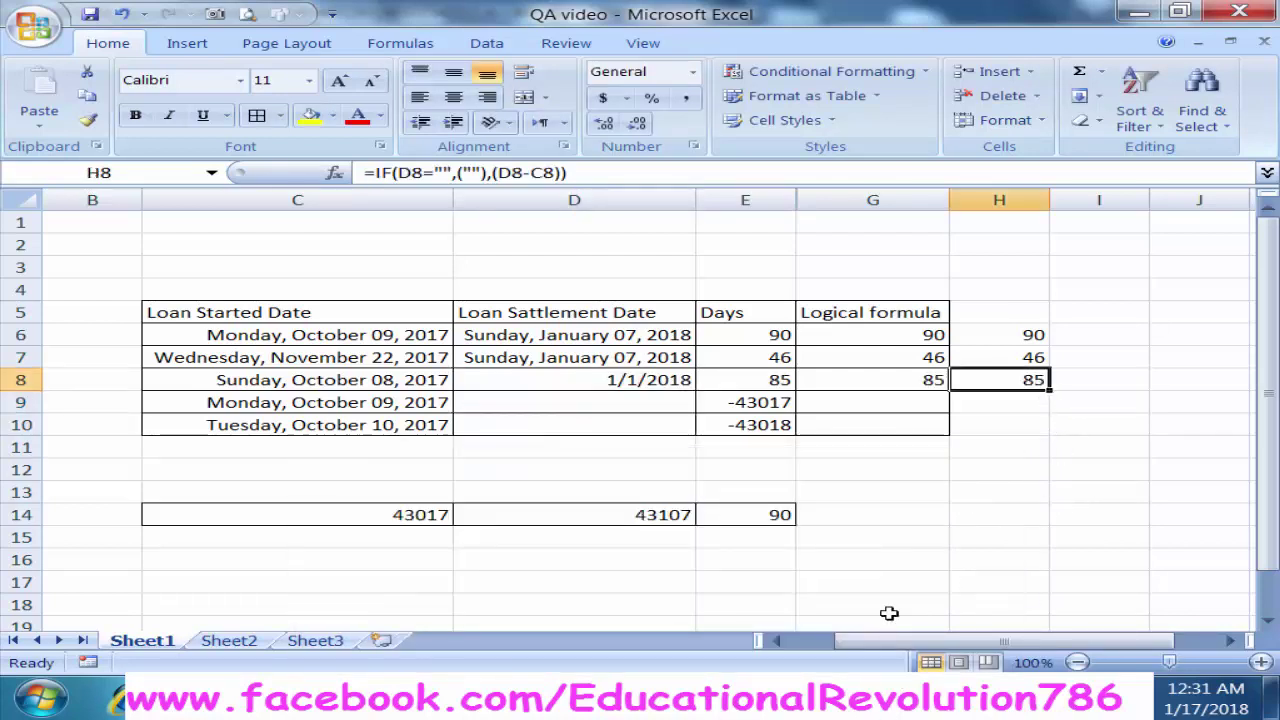